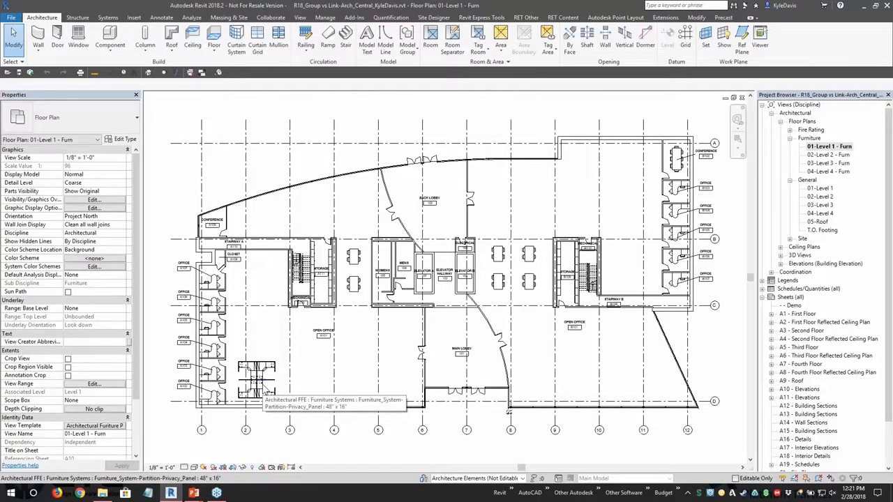
# Step: Examine the workstation cluster near grid 2 in the open office and its individual furniture components
pyautogui.scroll(5, 262, 388)
pyautogui.moveTo(282, 392); pyautogui.dragTo(305, 312, button='middle')
pyautogui.scroll(2, 279, 272)
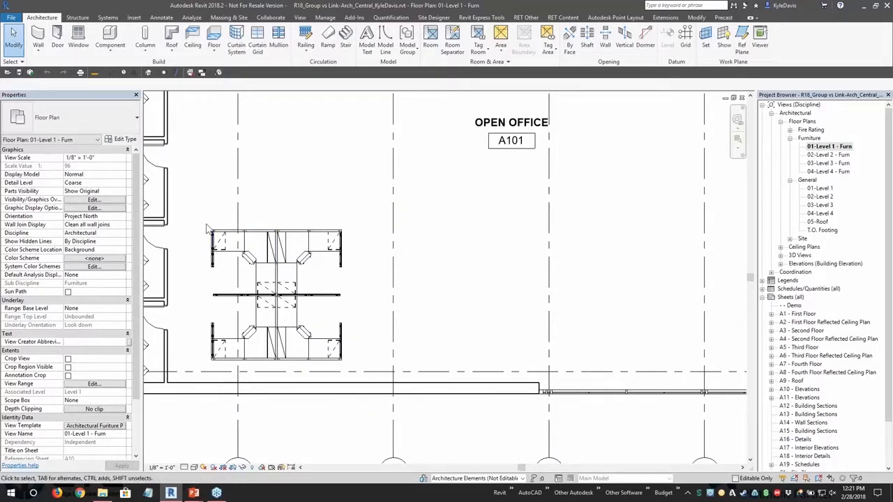
pyautogui.moveTo(198, 209); pyautogui.dragTo(354, 337)
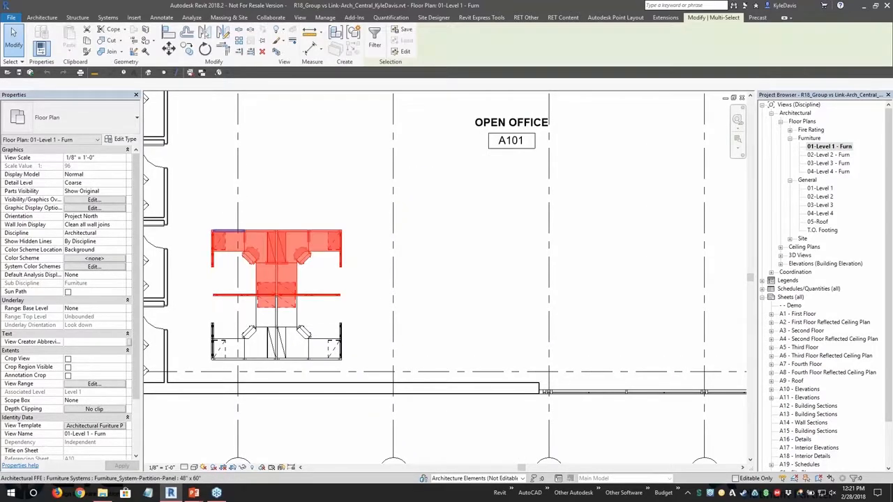
pyautogui.press('Escape')
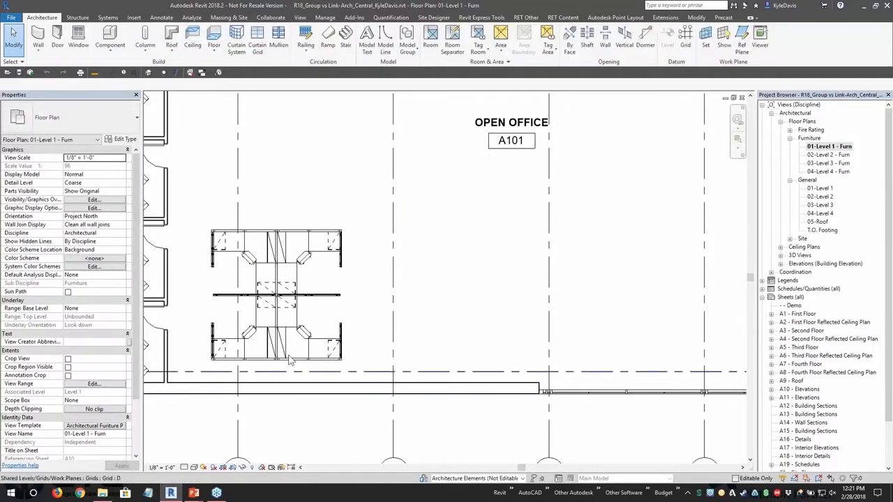
pyautogui.scroll(2, 241, 299)
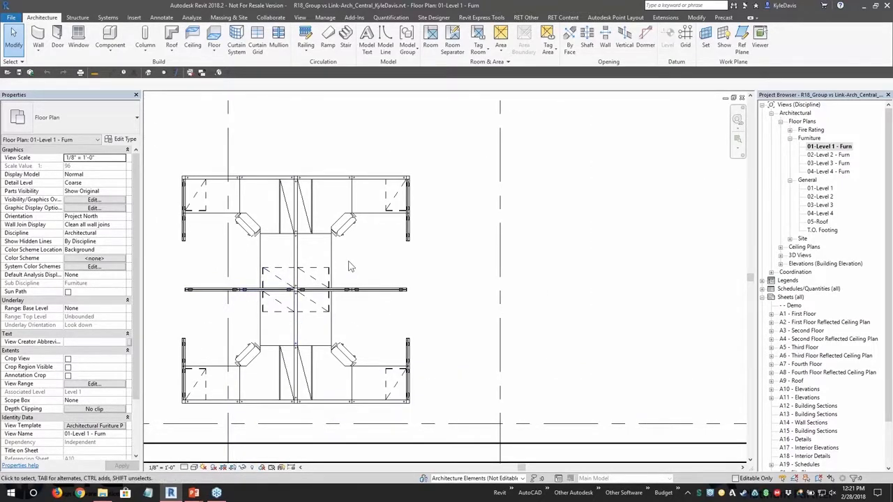
pyautogui.click(219, 221)
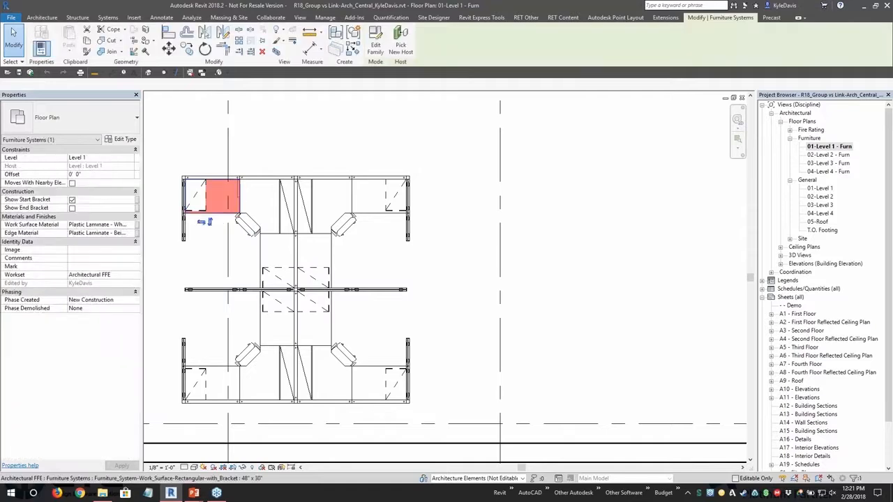
pyautogui.click(201, 265)
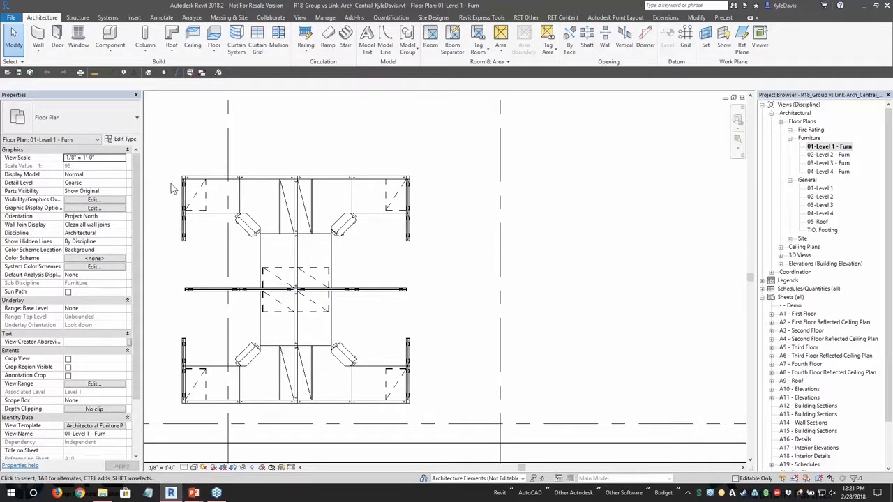
pyautogui.scroll(-2, 421, 271)
pyautogui.moveTo(195, 172); pyautogui.dragTo(442, 394)
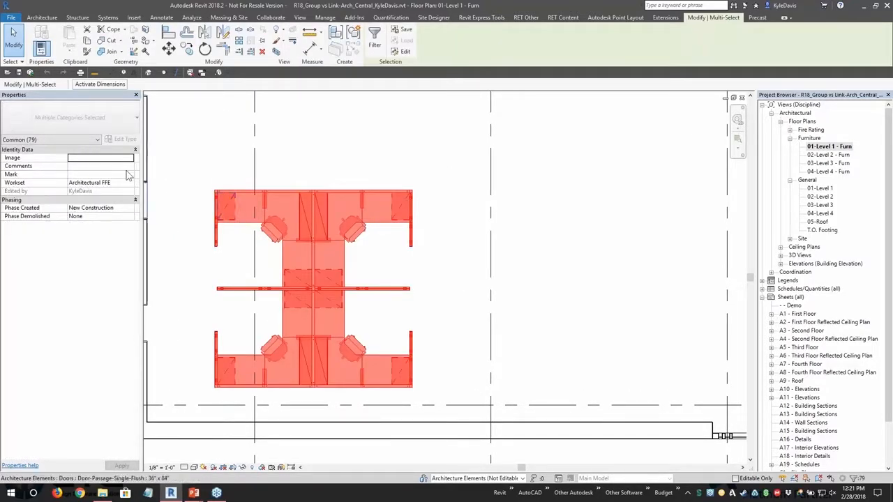
pyautogui.click(316, 159)
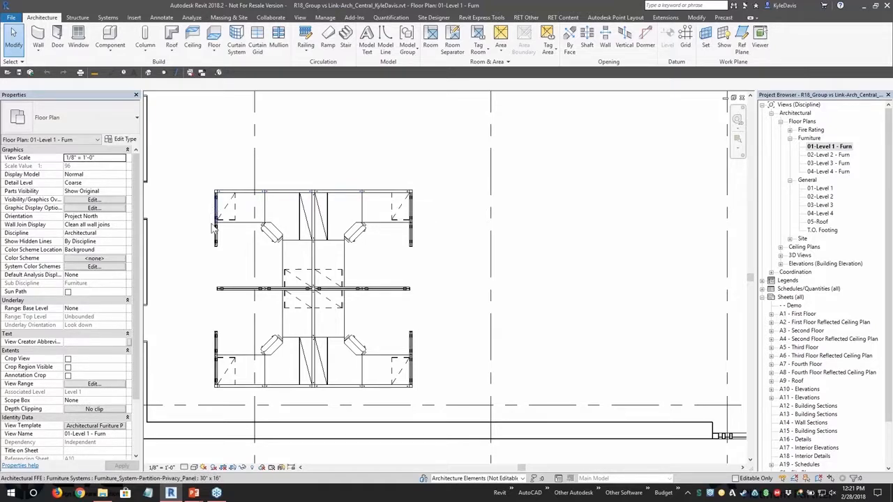
# Step: Group all elements of the workstation cluster near grid 2 into a model group named Workstations 4 Layout
pyautogui.moveTo(193, 173); pyautogui.dragTo(448, 399)
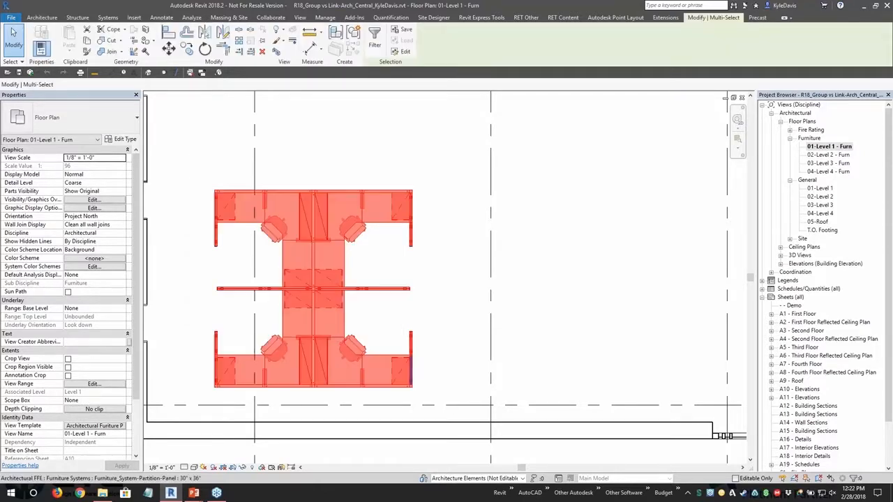
pyautogui.click(354, 33)
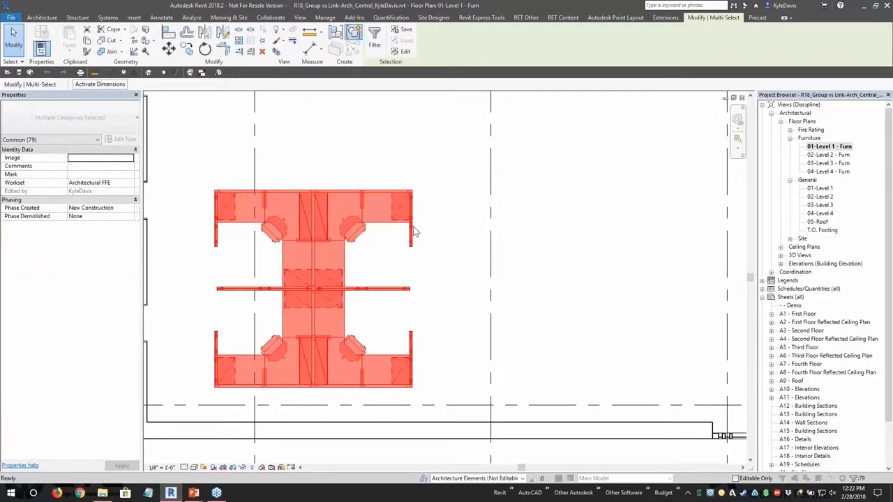
pyautogui.write('4')
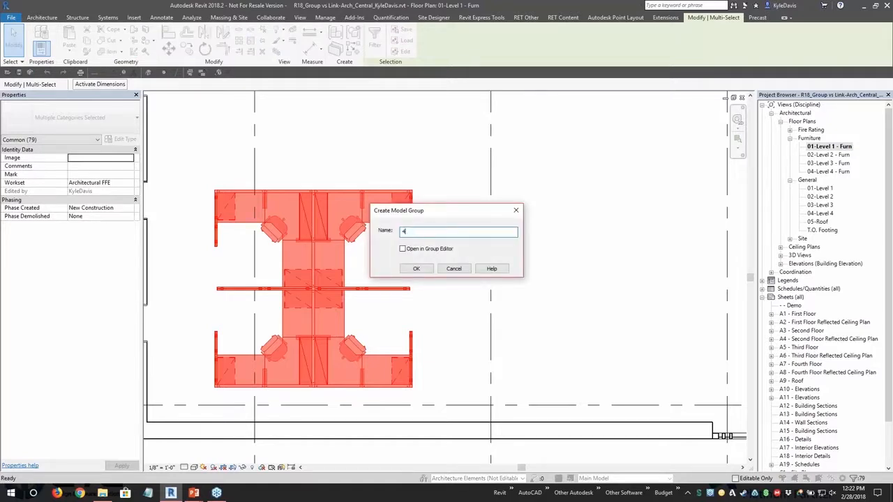
pyautogui.write('orkstations 4 Layout')
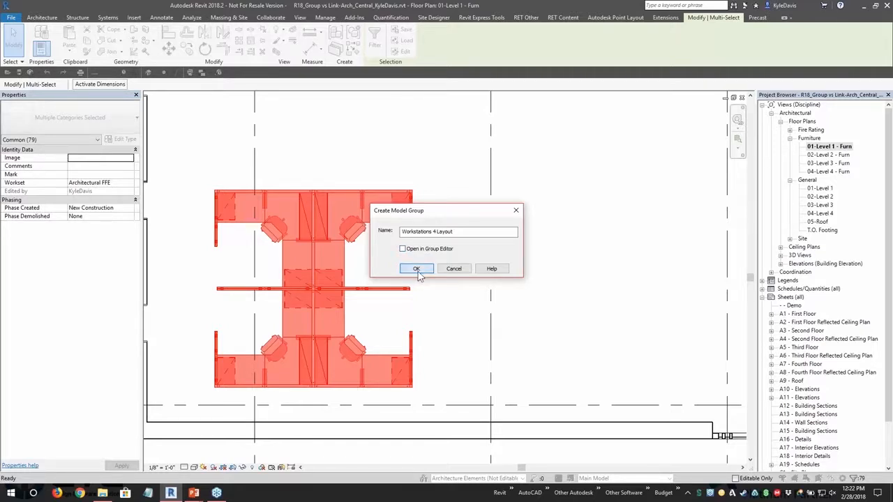
pyautogui.click(416, 269)
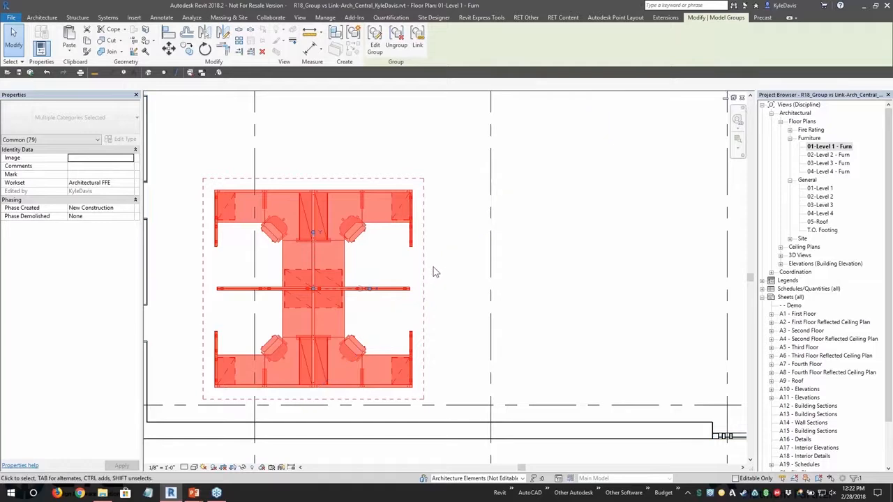
pyautogui.click(449, 239)
pyautogui.click(332, 237)
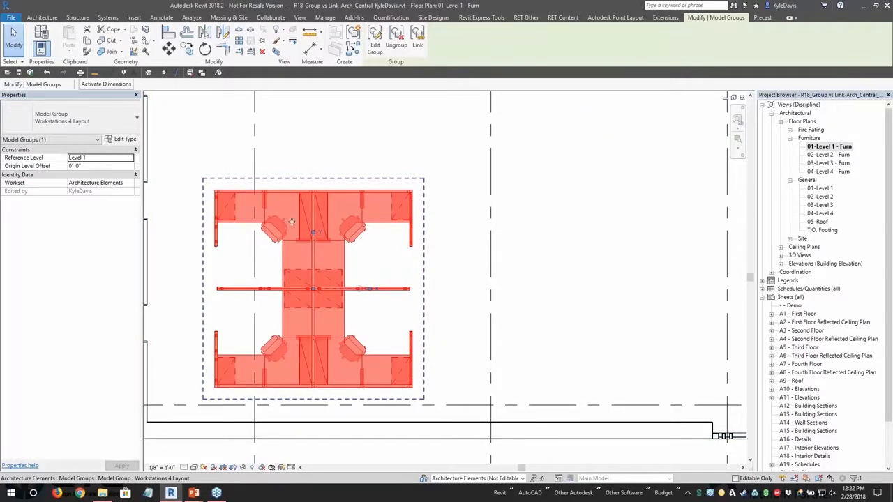
pyautogui.scroll(-1, 330, 241)
pyautogui.scroll(-1, 329, 237)
pyautogui.press('Escape')
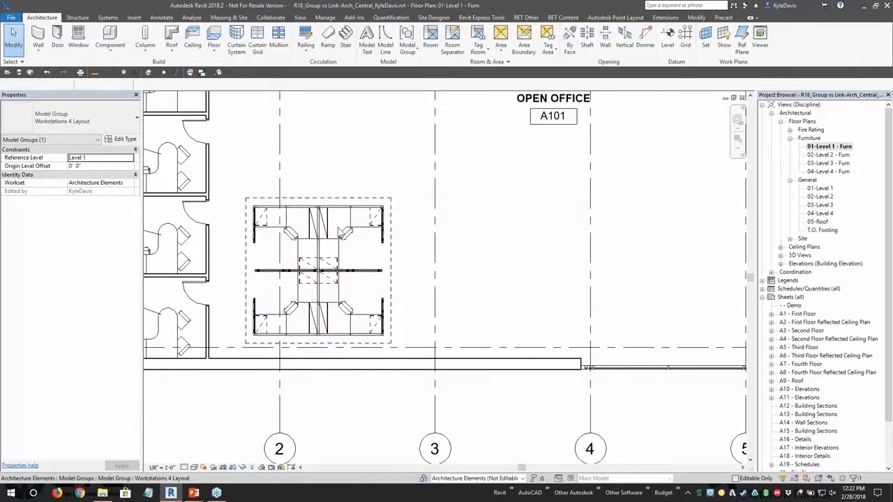
# Step: Copy the workstation group about 24 feet horizontally to the east, between grids 3 and 4
pyautogui.click(327, 236)
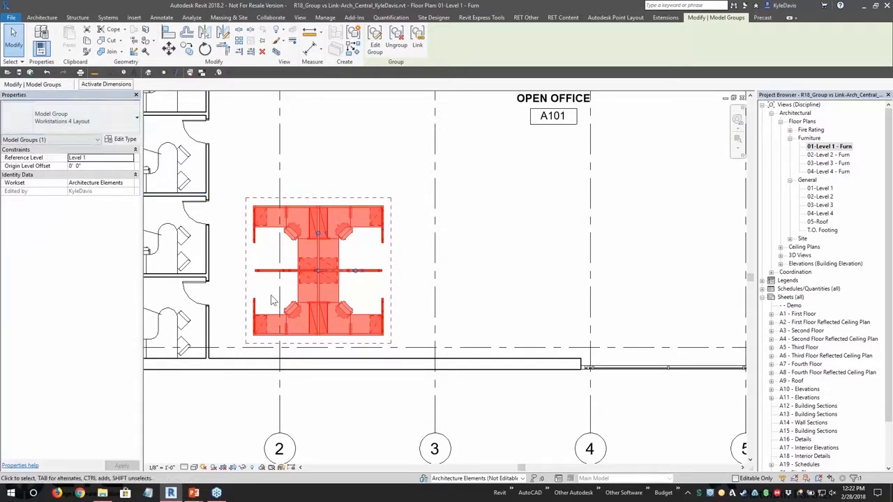
pyautogui.click(187, 48)
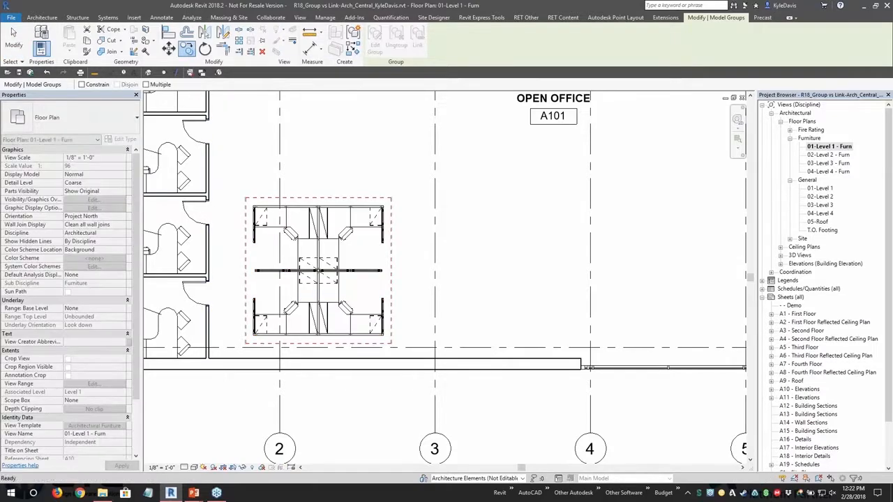
pyautogui.click(304, 228)
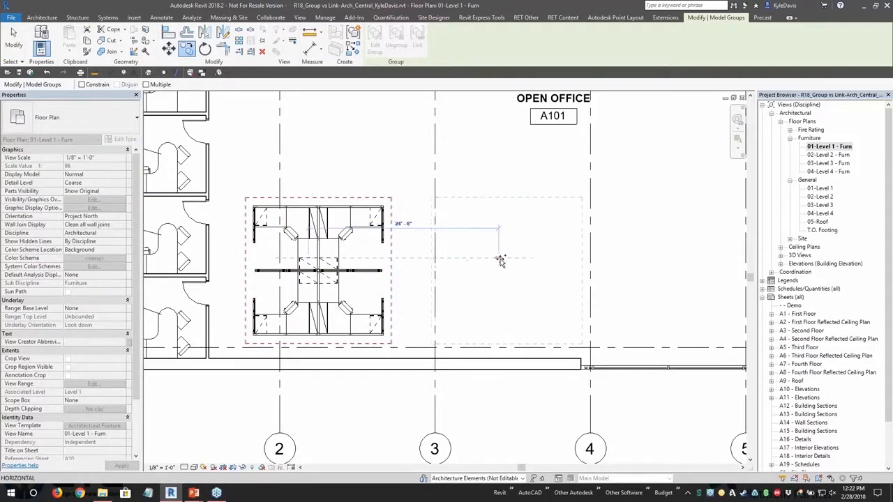
pyautogui.click(493, 260)
pyautogui.scroll(-2, 438, 213)
pyautogui.scroll(2, 290, 262)
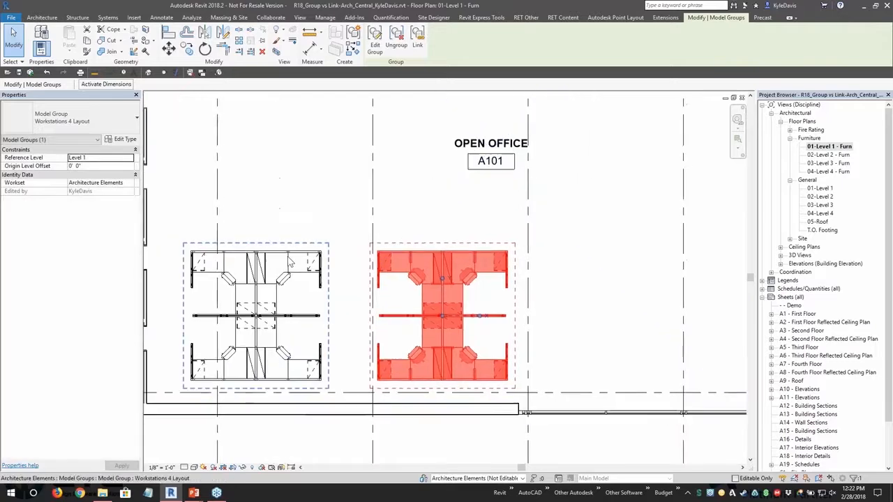
# Step: Copy both workstation groups together about 22 feet straight north to form a second row
pyautogui.keyDown('ctrl'); pyautogui.click(313, 251); pyautogui.keyUp('ctrl')
pyautogui.scroll(-2, 315, 210)
pyautogui.moveTo(313, 210); pyautogui.dragTo(303, 259, button='middle')
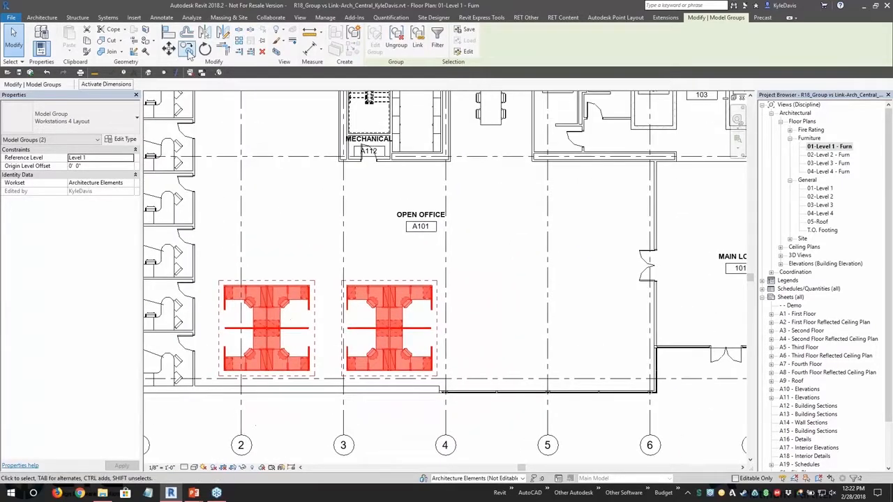
pyautogui.click(186, 49)
pyautogui.click(263, 305)
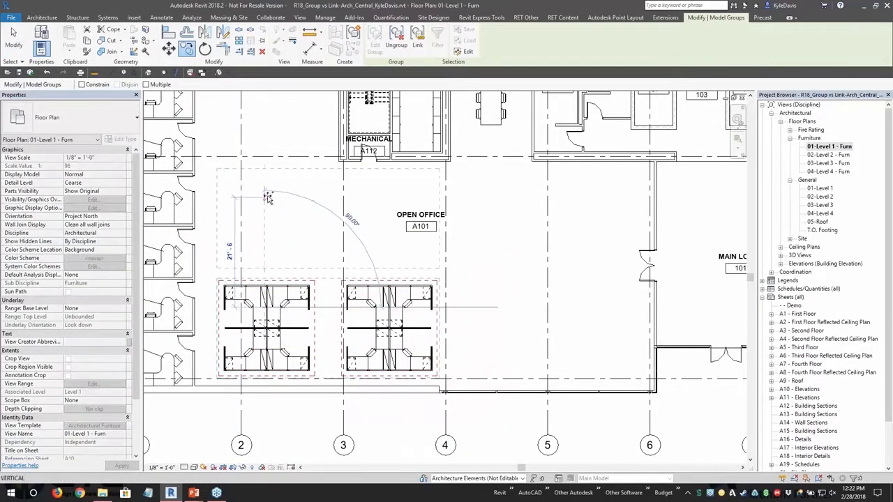
pyautogui.click(264, 191)
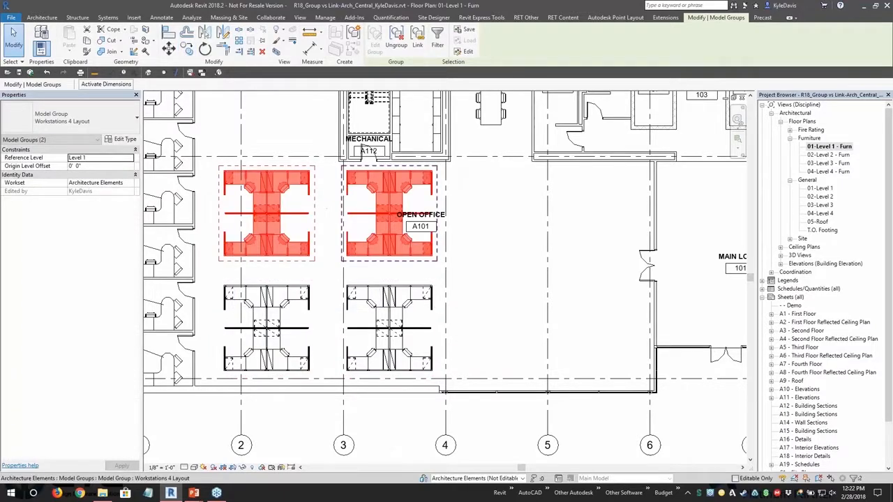
# Step: Copy all four workstation groups east toward grid 6, then shift the copies slightly farther east to match the column spacing
pyautogui.keyDown('ctrl'); pyautogui.click(389, 328); pyautogui.keyUp('ctrl')
pyautogui.keyDown('ctrl'); pyautogui.click(266, 328); pyautogui.keyUp('ctrl')
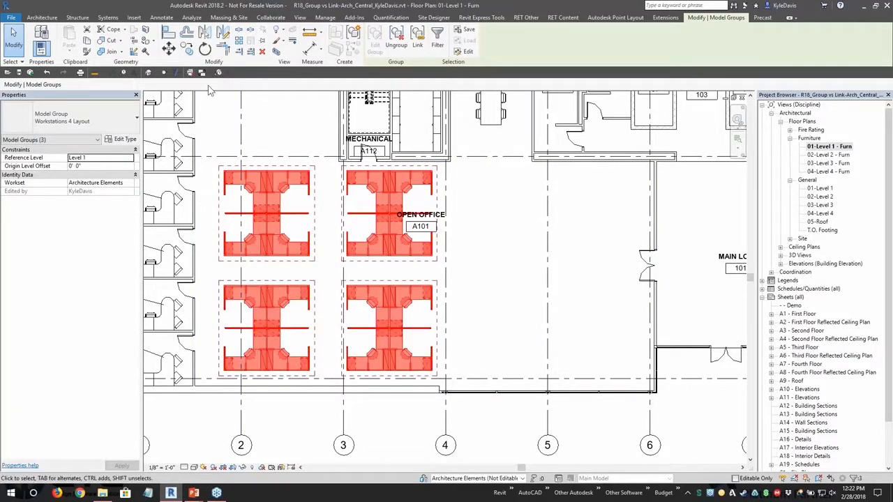
pyautogui.click(187, 49)
pyautogui.click(325, 261)
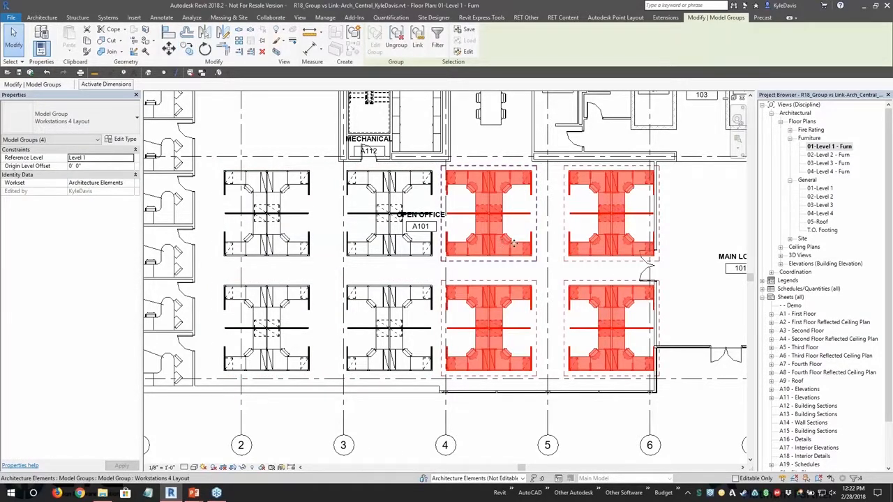
pyautogui.moveTo(534, 249); pyautogui.dragTo(558, 249)
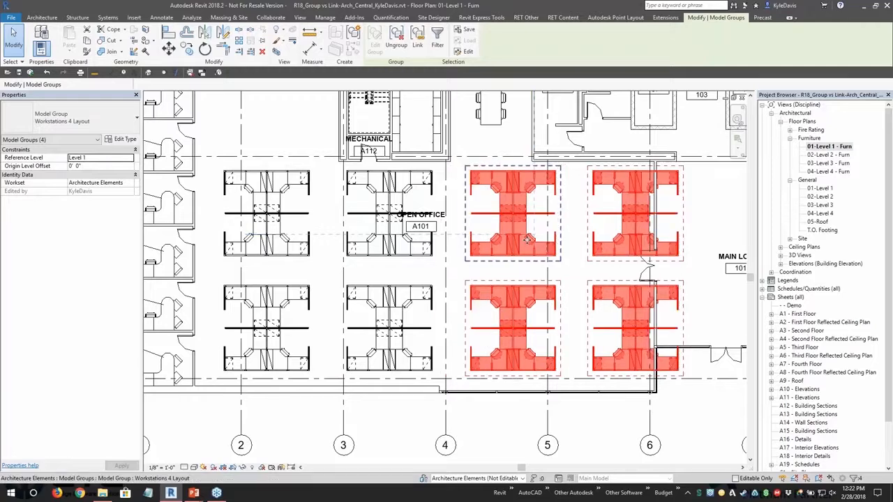
pyautogui.press('Escape')
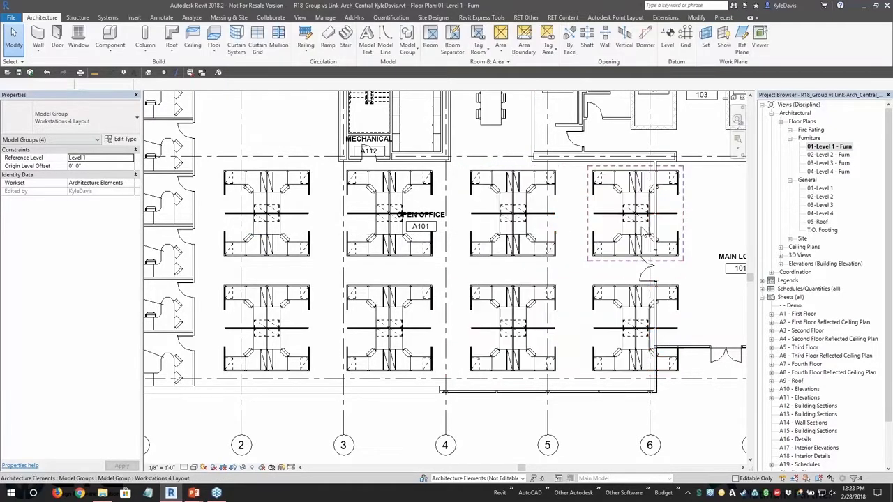
# Step: Ungroup the northern workstation group that overlaps the main lobby wall at grid 6
pyautogui.moveTo(647, 218); pyautogui.dragTo(486, 239, button='middle')
pyautogui.click(487, 237)
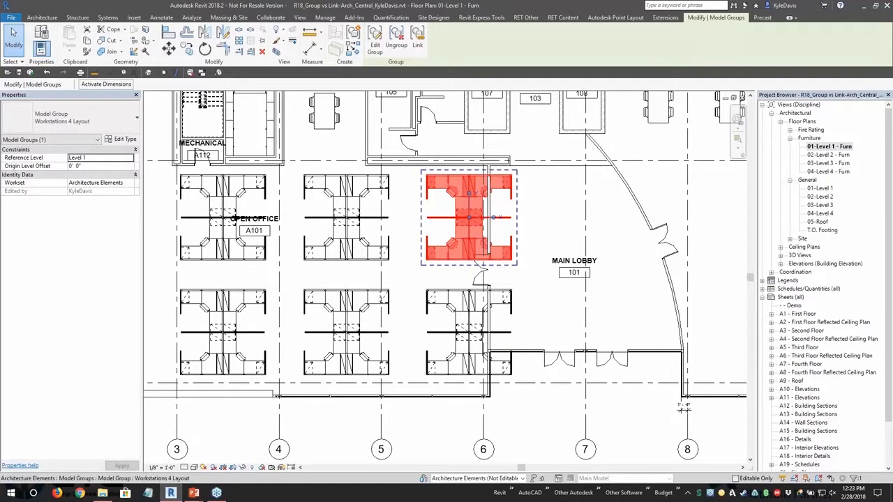
pyautogui.press('Escape')
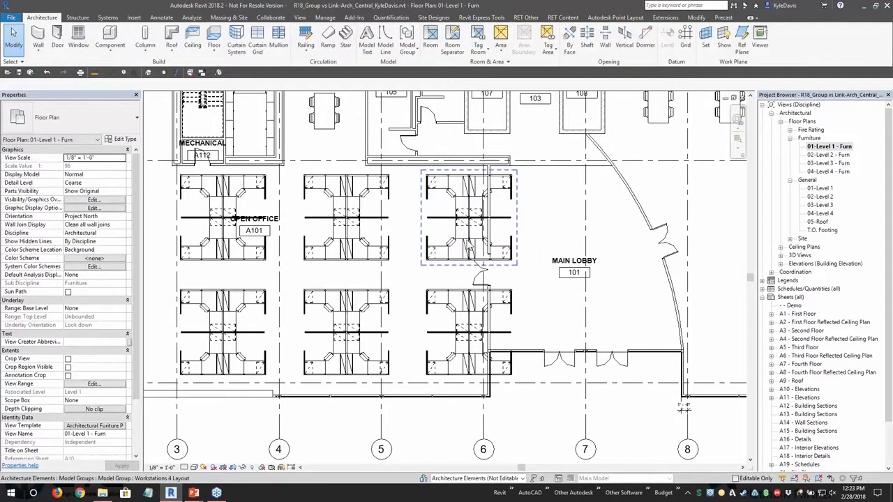
pyautogui.click(472, 239)
pyautogui.scroll(1, 472, 239)
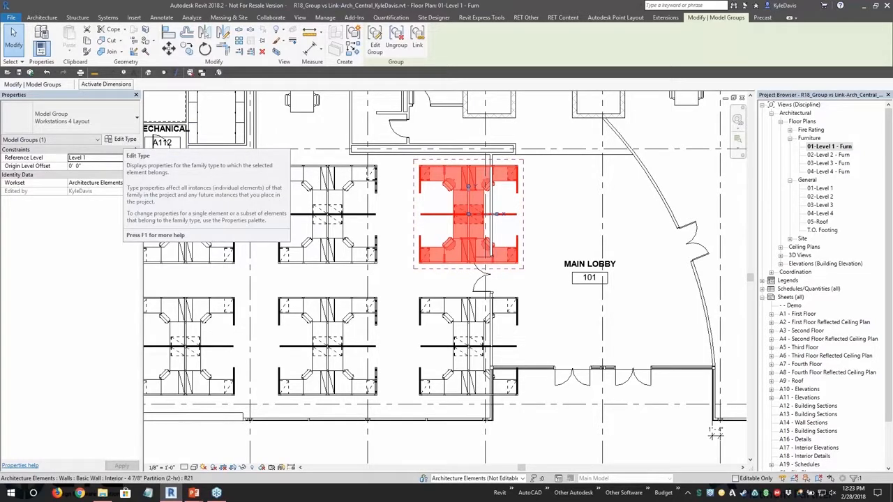
pyautogui.click(394, 41)
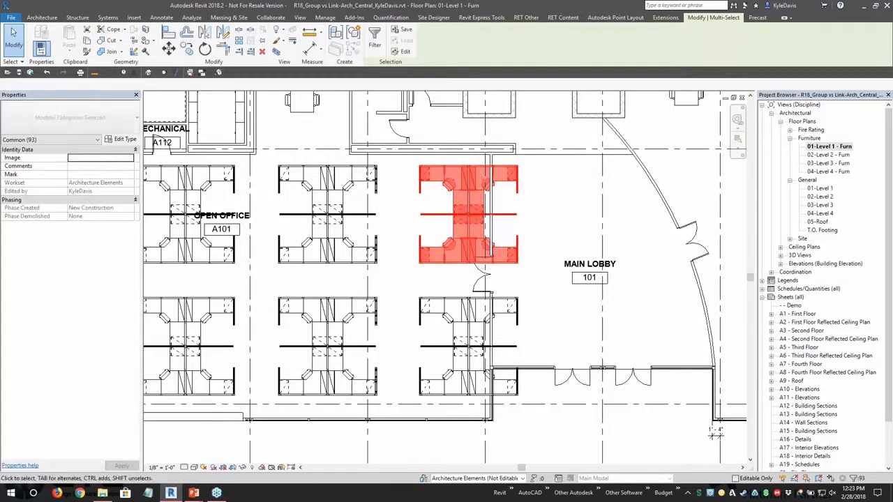
pyautogui.click(504, 191)
pyautogui.click(488, 153)
pyautogui.moveTo(469, 251); pyautogui.dragTo(479, 269)
pyautogui.press('Escape')
pyautogui.moveTo(406, 163); pyautogui.dragTo(478, 265)
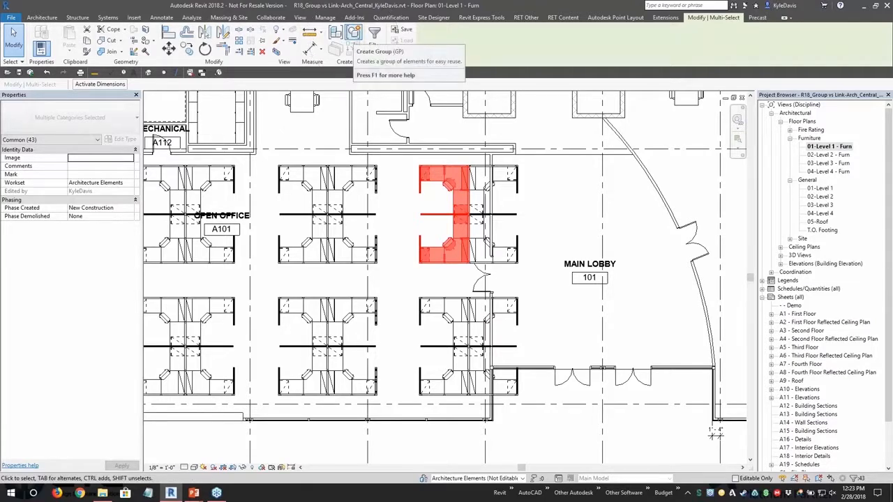
pyautogui.click(565, 209)
# Step: Delete all the ungrouped workstation elements overlapping the lobby wall in the northern row
pyautogui.moveTo(407, 167); pyautogui.dragTo(520, 276)
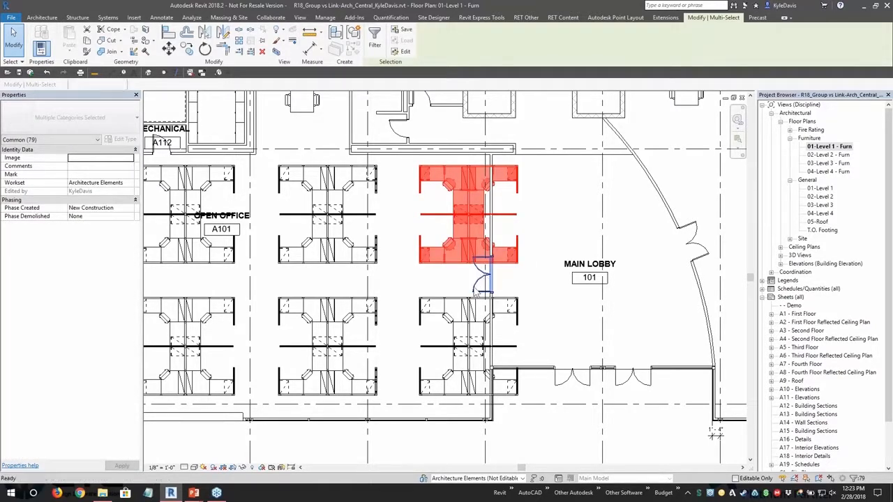
pyautogui.press('Delete')
# Step: Duplicate the group type of the southern workstation group overlapping the lobby wall as Workstations 2 Layout
pyautogui.click(426, 301)
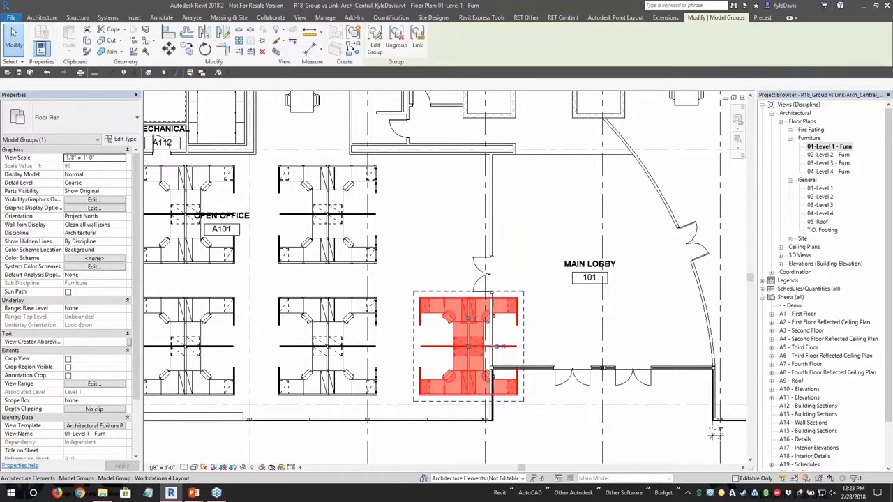
pyautogui.click(124, 139)
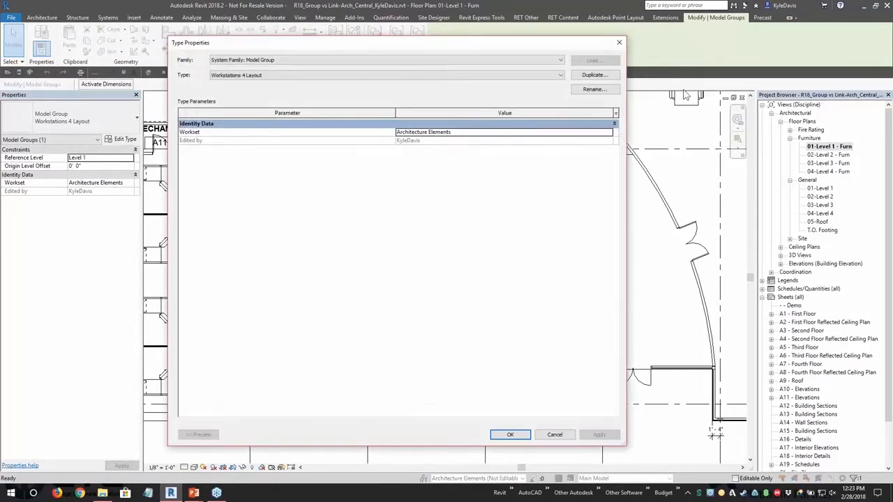
pyautogui.click(592, 75)
pyautogui.click(530, 224)
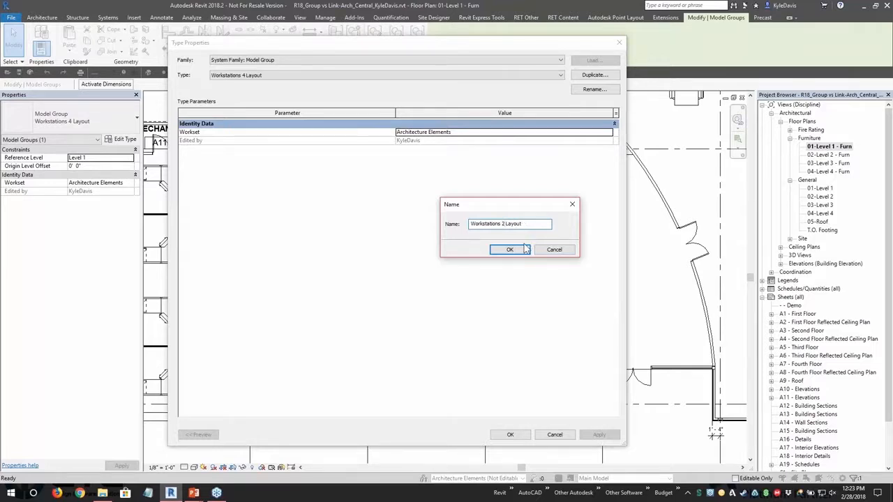
pyautogui.click(517, 250)
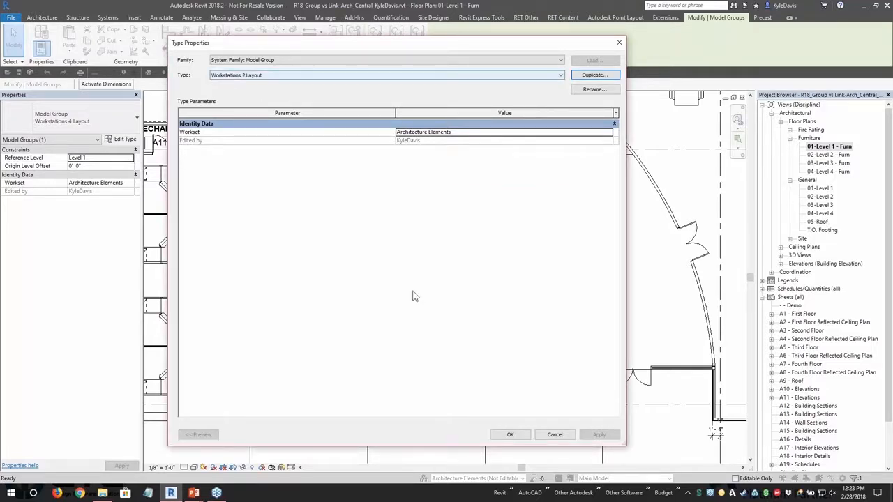
pyautogui.click(510, 434)
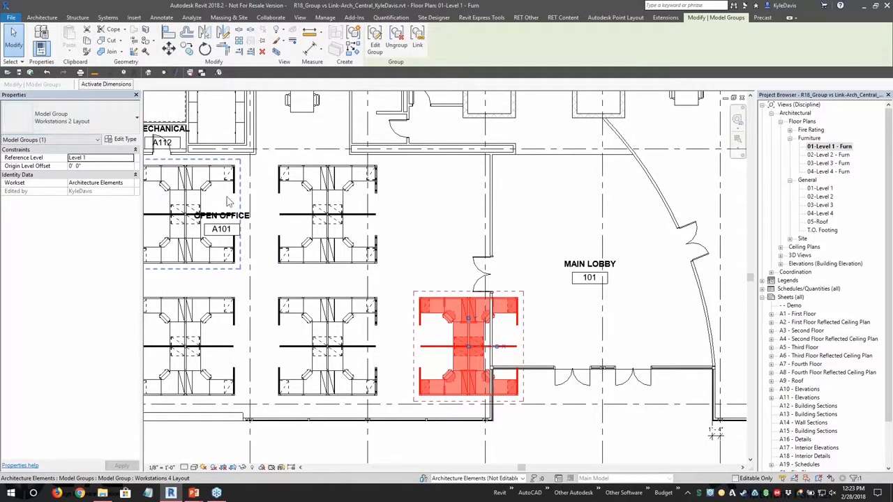
# Step: Edit the Workstations 2 Layout group to delete its eastern half, leaving the two western workstations, and finish the group edit
pyautogui.moveTo(471, 327); pyautogui.dragTo(395, 265, button='middle')
pyautogui.scroll(1, 393, 269)
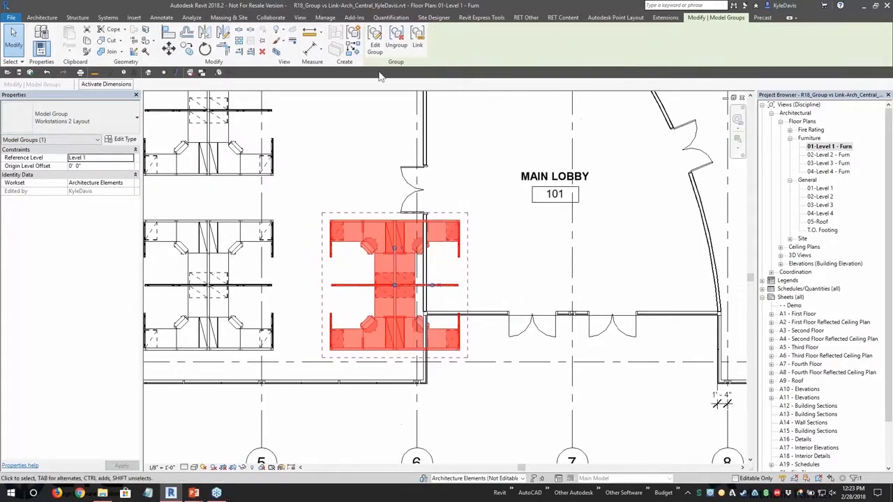
pyautogui.click(377, 43)
pyautogui.scroll(1, 407, 238)
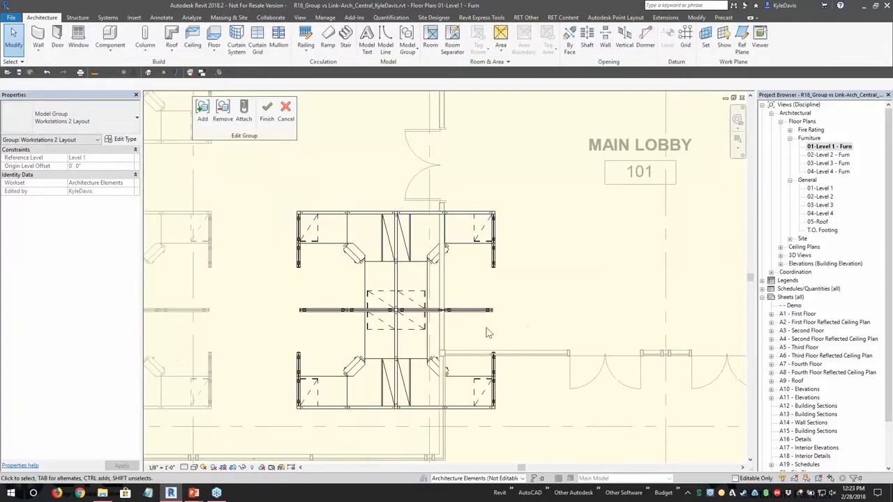
pyautogui.moveTo(524, 424); pyautogui.dragTo(407, 198)
pyautogui.press('Delete')
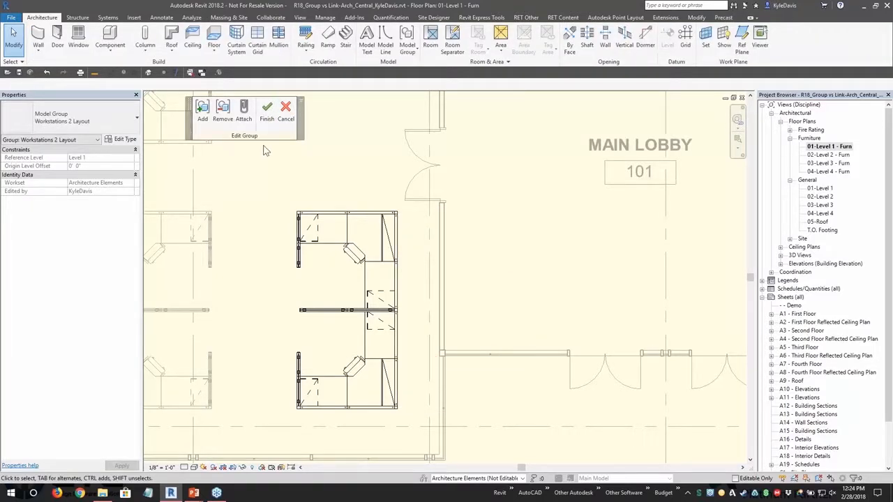
pyautogui.click(266, 111)
# Step: Copy the Workstations 2 Layout group straight north to align with the northern workstation row beside the lobby wall
pyautogui.scroll(-2, 356, 298)
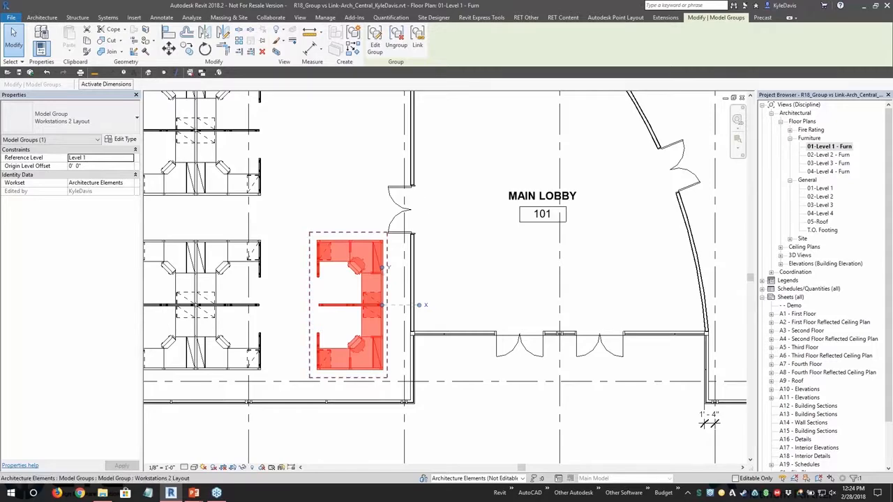
pyautogui.scroll(-2, 364, 276)
pyautogui.press('m')
pyautogui.press('v')
pyautogui.click(354, 274)
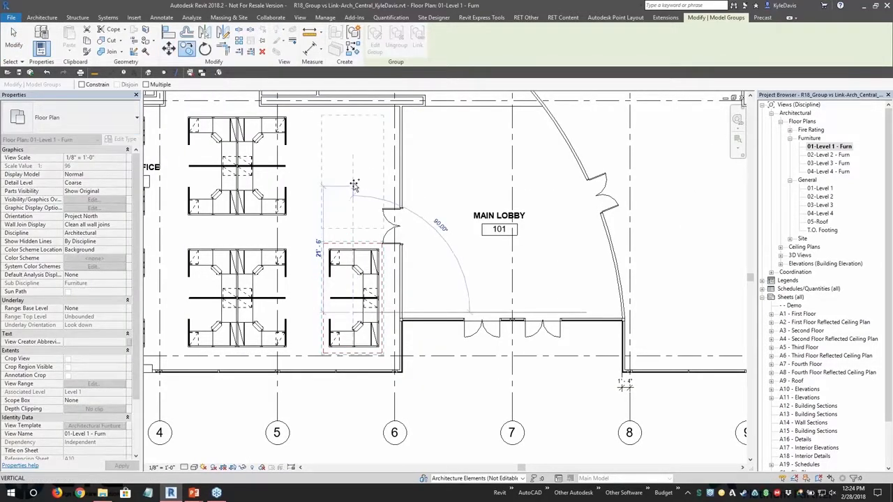
pyautogui.click(354, 141)
pyautogui.click(438, 215)
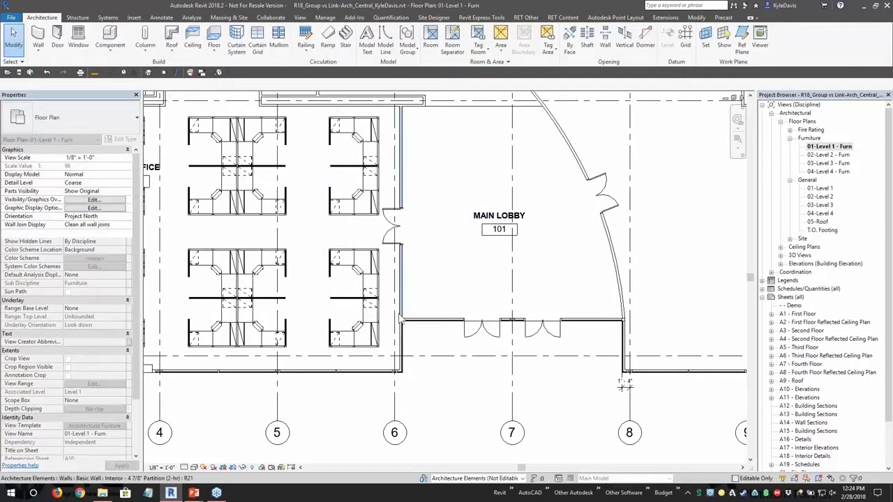
# Step: Edit the northwestern Workstations 4 Layout group and move its two northern central file cabinets north, away from the middle partition
pyautogui.scroll(-2, 449, 372)
pyautogui.moveTo(449, 371); pyautogui.dragTo(454, 373, button='middle')
pyautogui.scroll(-1, 454, 373)
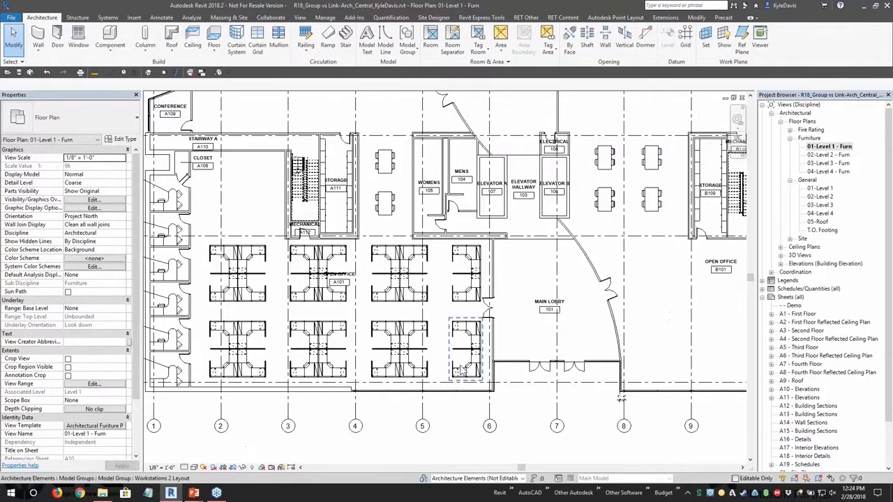
pyautogui.click(246, 287)
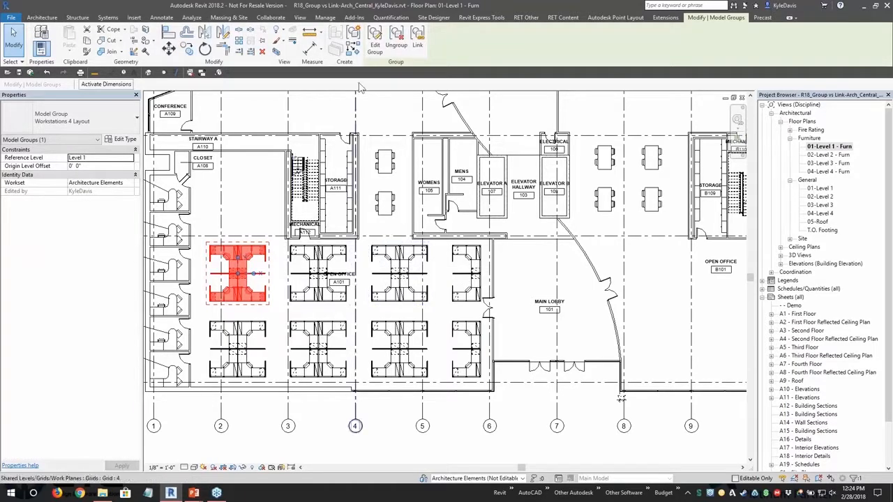
pyautogui.scroll(1, 241, 283)
pyautogui.click(374, 43)
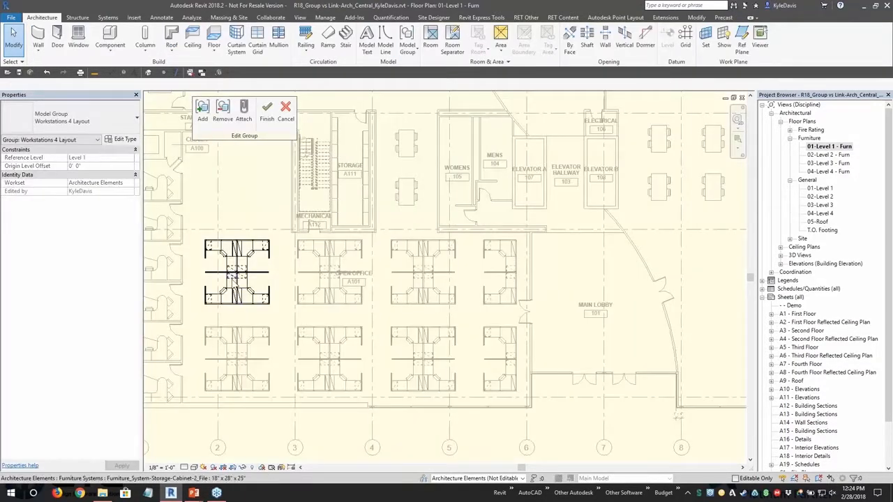
pyautogui.scroll(3, 240, 265)
pyautogui.click(237, 247)
pyautogui.scroll(1, 239, 262)
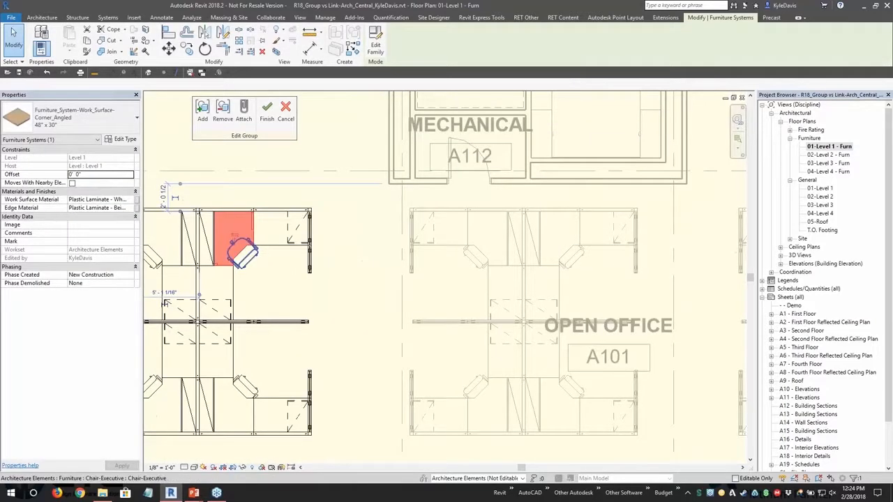
pyautogui.click(223, 307)
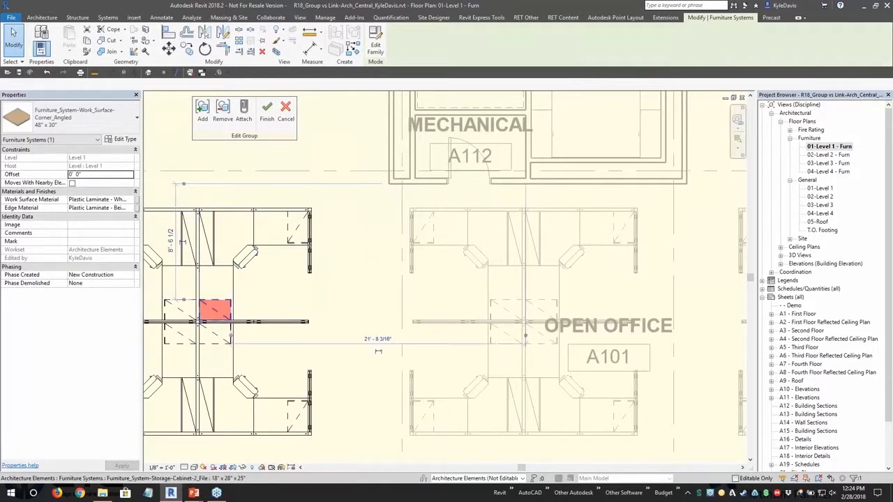
pyautogui.scroll(1, 222, 301)
pyautogui.moveTo(223, 299); pyautogui.dragTo(223, 248)
pyautogui.moveTo(223, 249); pyautogui.dragTo(302, 246, button='middle')
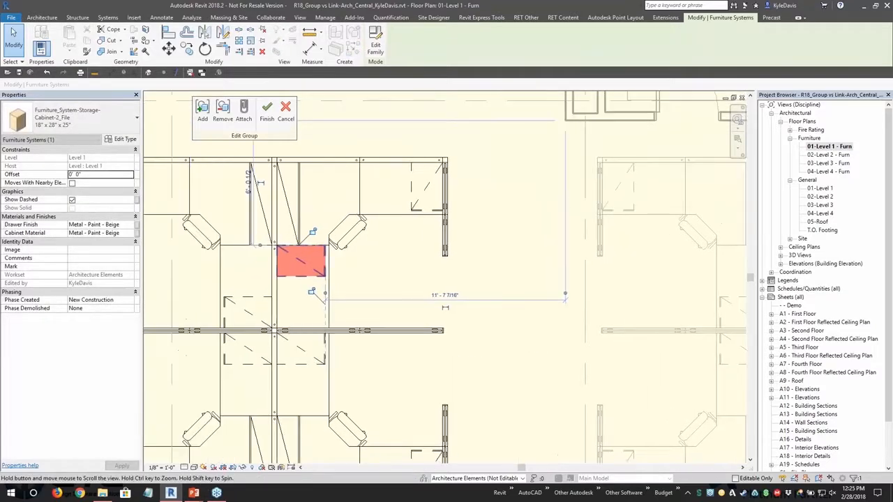
pyautogui.moveTo(248, 301); pyautogui.dragTo(254, 247)
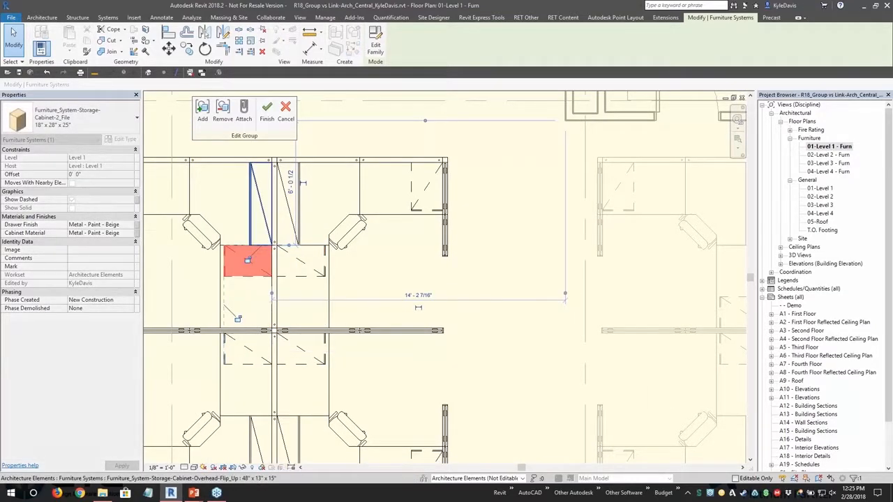
# Step: Move the two southern central file cabinets south to the far edge of their work surfaces and finish the group edit
pyautogui.click(308, 366)
pyautogui.moveTo(316, 369); pyautogui.dragTo(316, 421)
pyautogui.click(240, 361)
pyautogui.moveTo(241, 363); pyautogui.dragTo(245, 414)
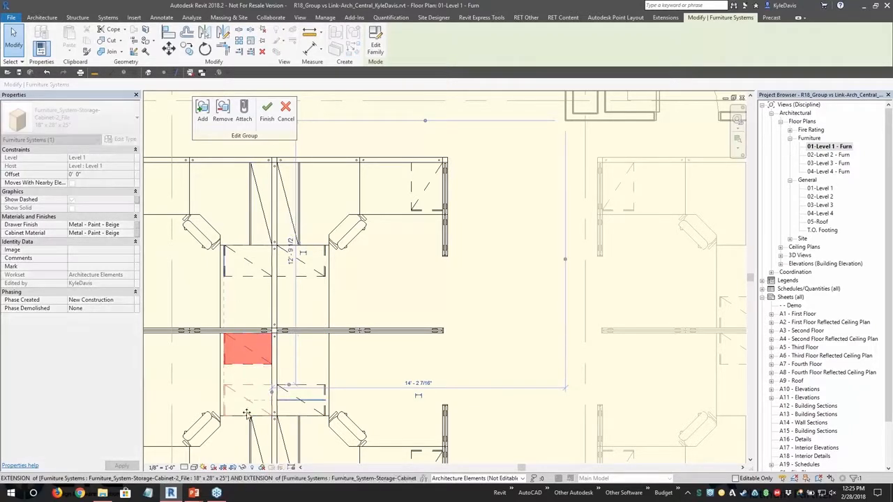
pyautogui.click(267, 114)
# Step: Check the other Workstations 4 Layout groups and the Workstations 2 Layout group for the file cabinet changes
pyautogui.moveTo(690, 273); pyautogui.dragTo(493, 259, button='middle')
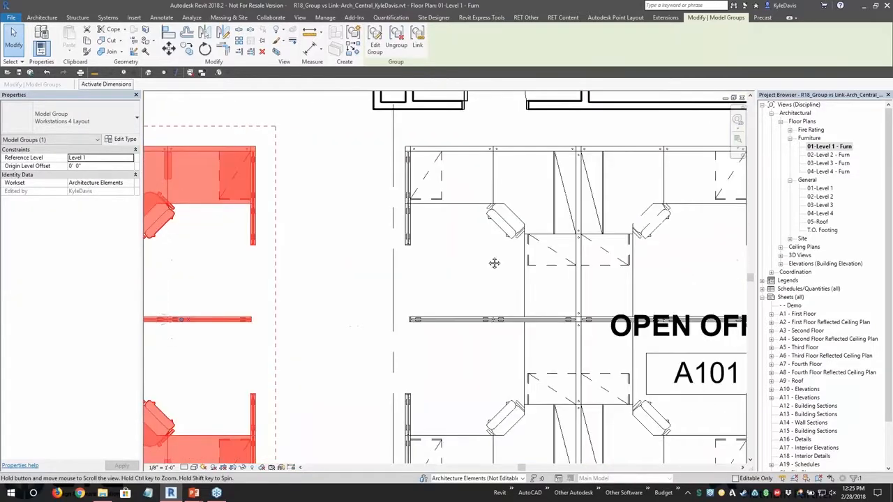
pyautogui.scroll(-2, 537, 261)
pyautogui.click(537, 264)
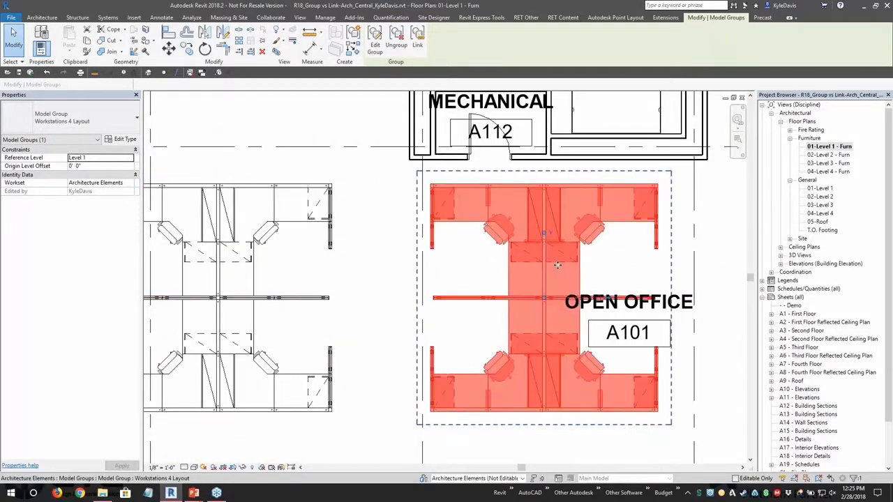
pyautogui.scroll(-2, 558, 266)
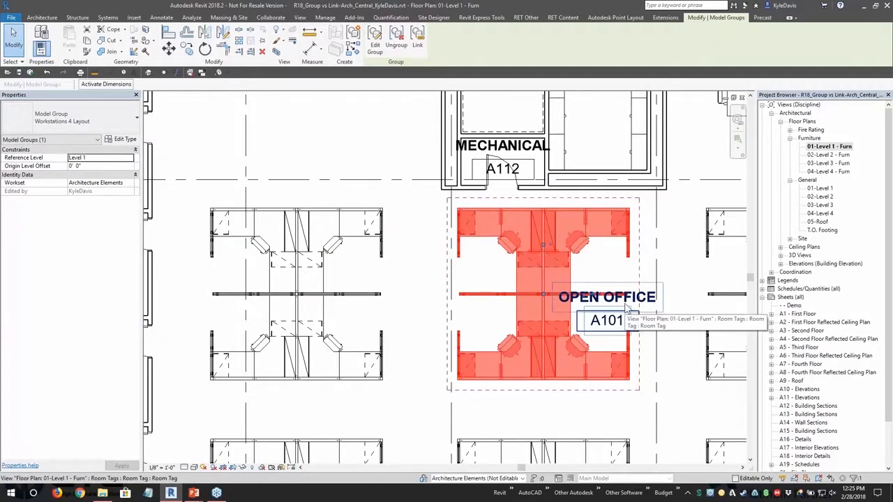
pyautogui.moveTo(626, 309); pyautogui.dragTo(275, 276, button='middle')
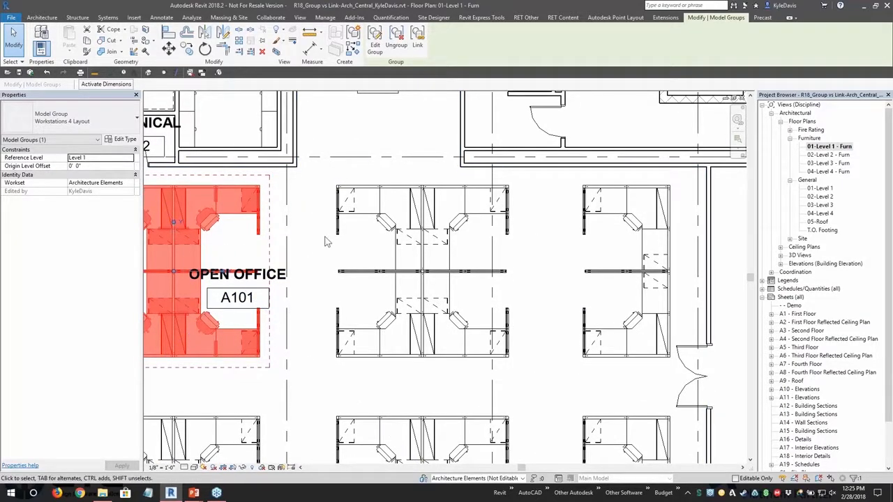
pyautogui.click(630, 246)
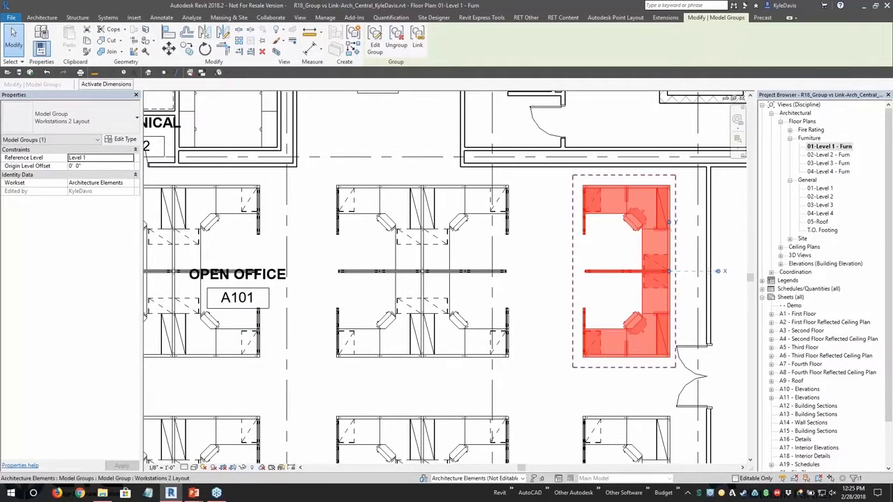
pyautogui.scroll(1, 651, 279)
pyautogui.moveTo(521, 302); pyautogui.dragTo(622, 298, button='middle')
pyautogui.press('Escape')
# Step: Compare the group types of the northwestern four-workstation group and the two-workstation group beside the lobby wall
pyautogui.moveTo(405, 286); pyautogui.dragTo(651, 282, button='middle')
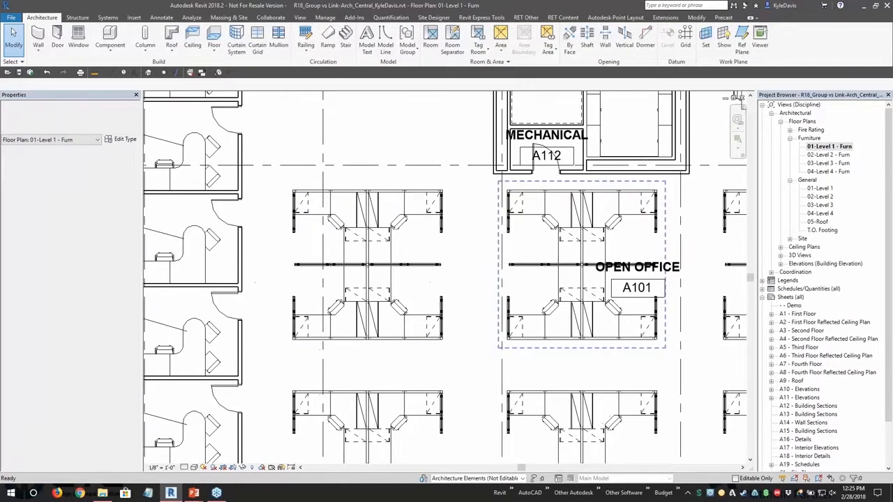
pyautogui.click(408, 318)
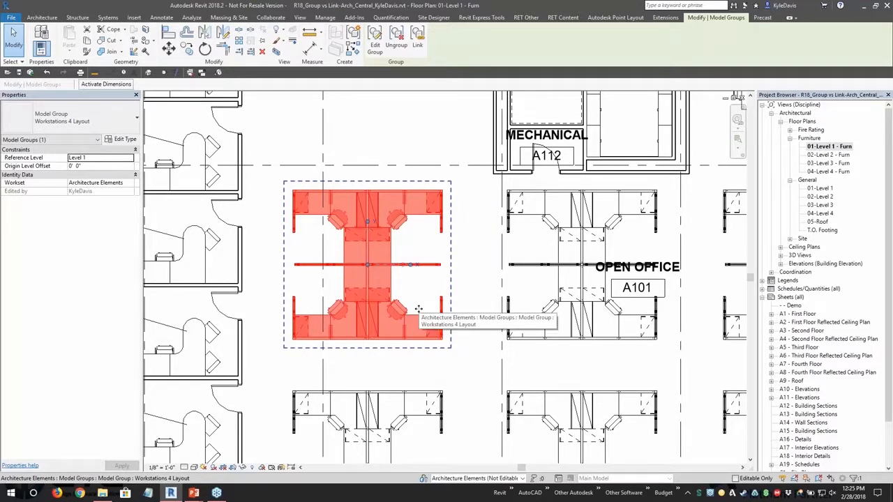
pyautogui.click(465, 299)
pyautogui.click(391, 299)
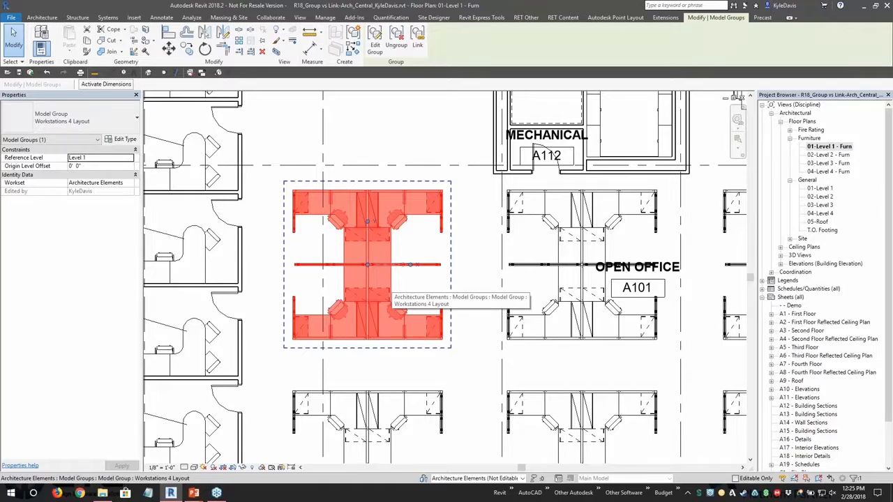
pyautogui.scroll(-2, 422, 216)
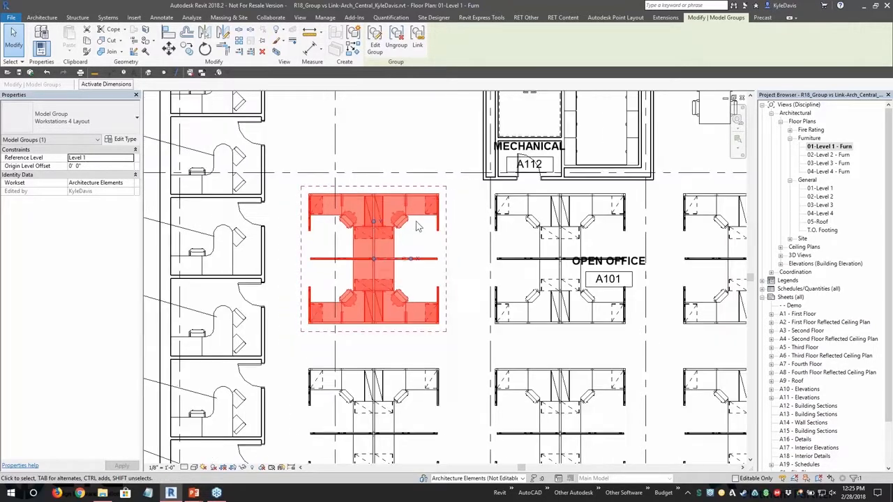
pyautogui.moveTo(486, 235); pyautogui.dragTo(426, 265, button='middle')
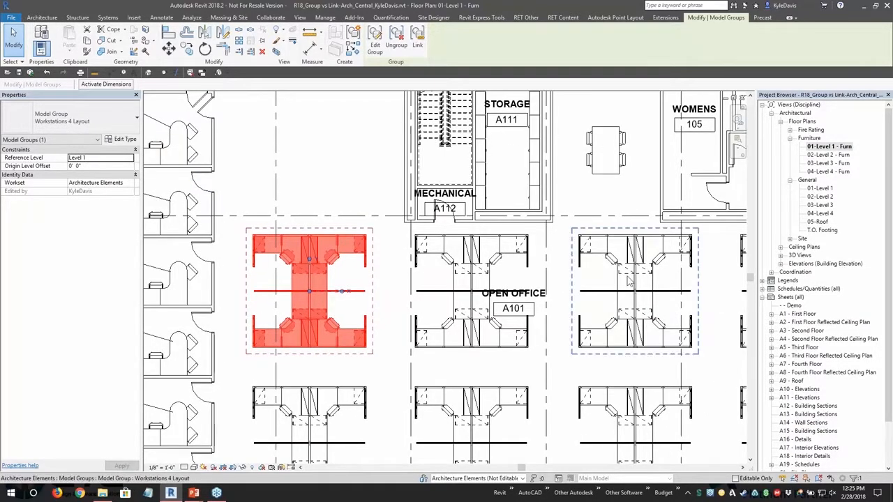
pyautogui.moveTo(648, 256); pyautogui.dragTo(531, 248, button='middle')
pyautogui.click(655, 293)
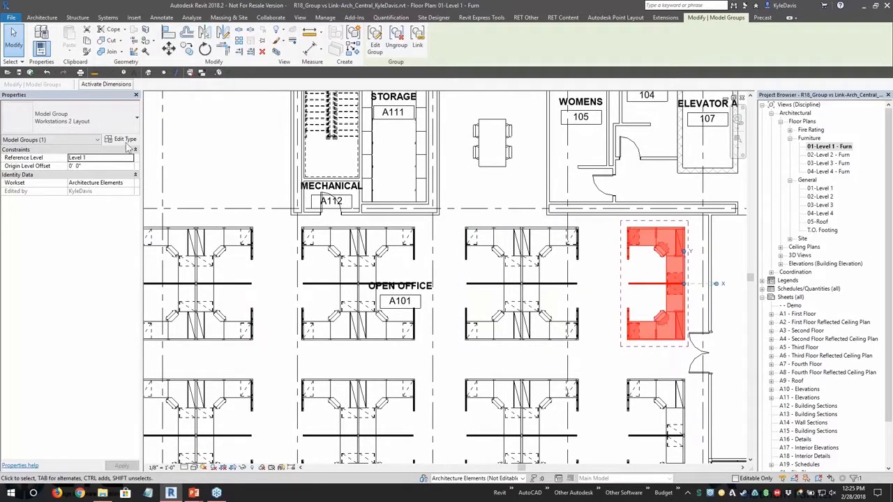
pyautogui.moveTo(268, 283); pyautogui.dragTo(378, 306, button='middle')
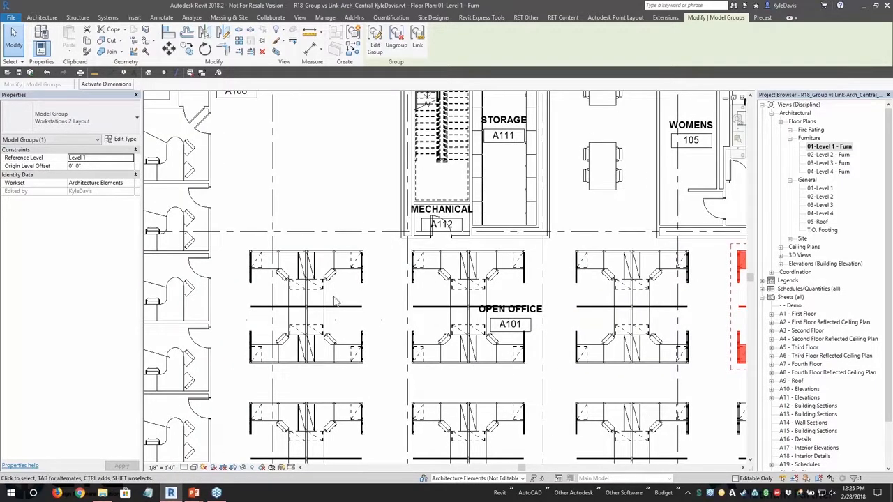
pyautogui.click(326, 313)
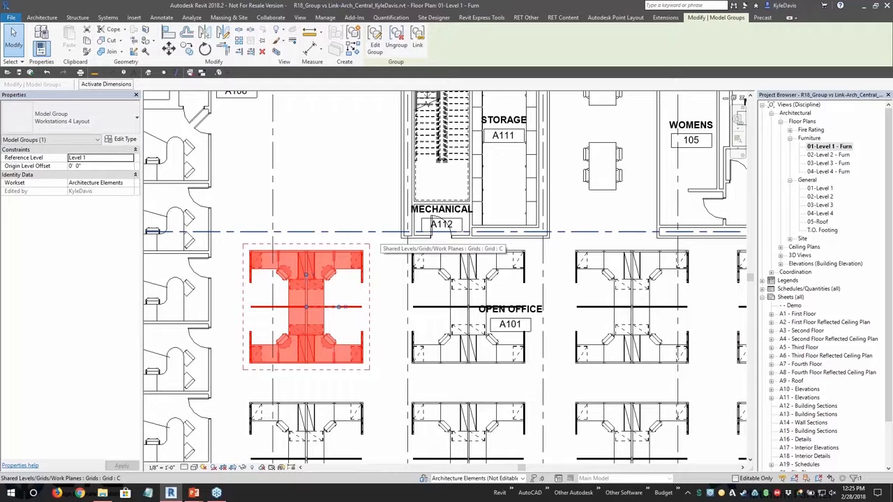
pyautogui.moveTo(352, 239); pyautogui.dragTo(337, 283, button='middle')
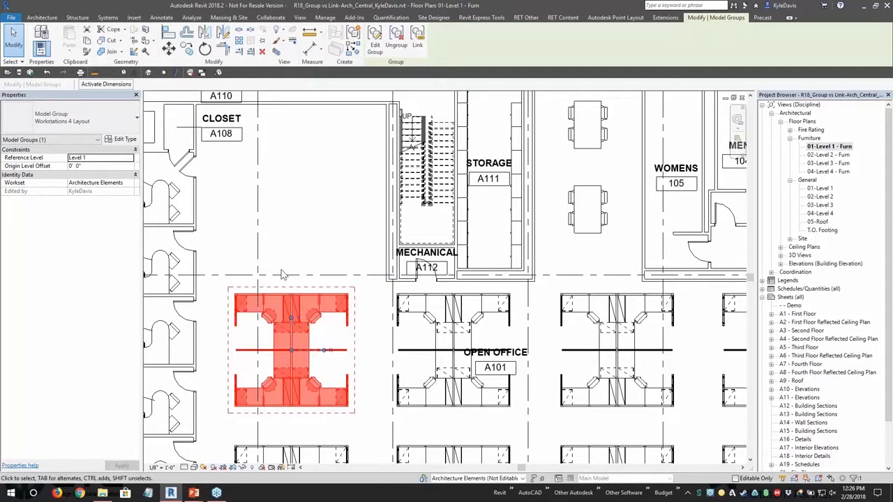
pyautogui.click(322, 262)
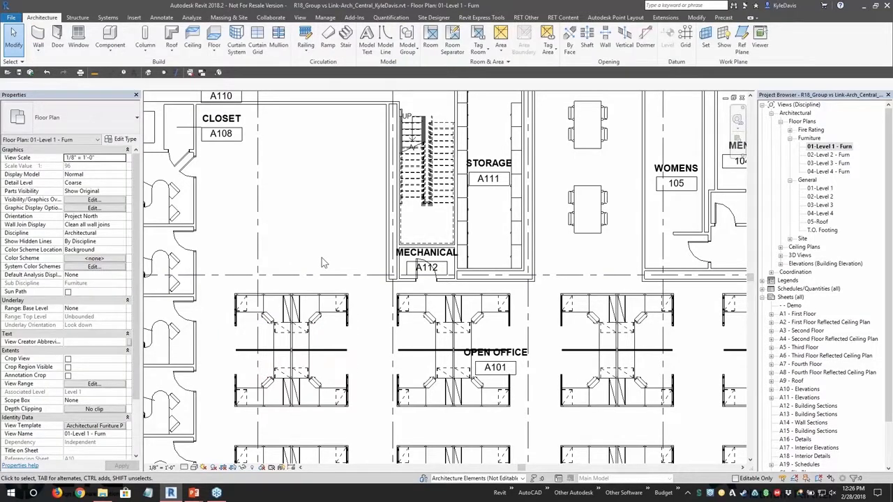
pyautogui.scroll(-1, 321, 324)
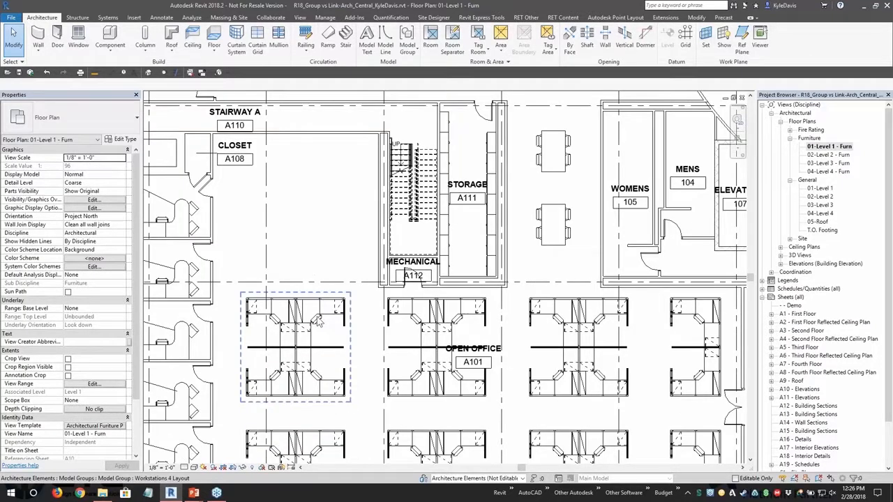
# Step: Mirror a copy of the northwestern Workstations 4 Layout group north across grid line C, into the area below the closet
pyautogui.click(321, 323)
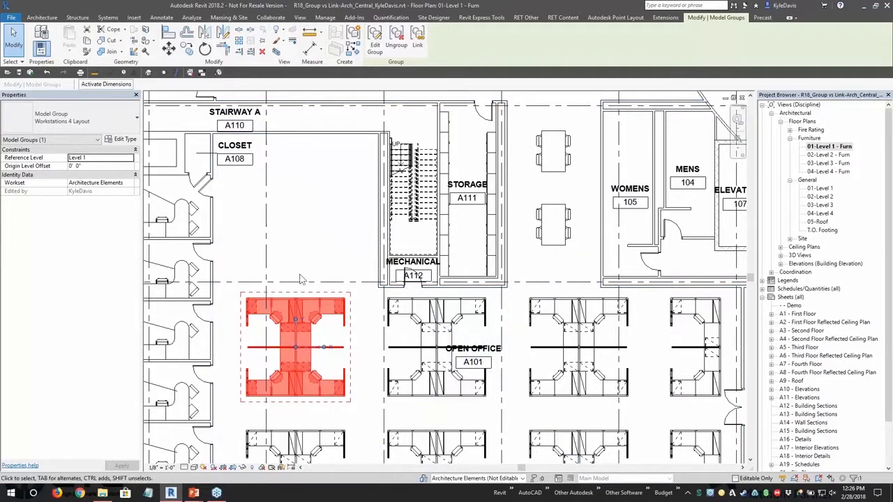
pyautogui.press('m')
pyautogui.press('m')
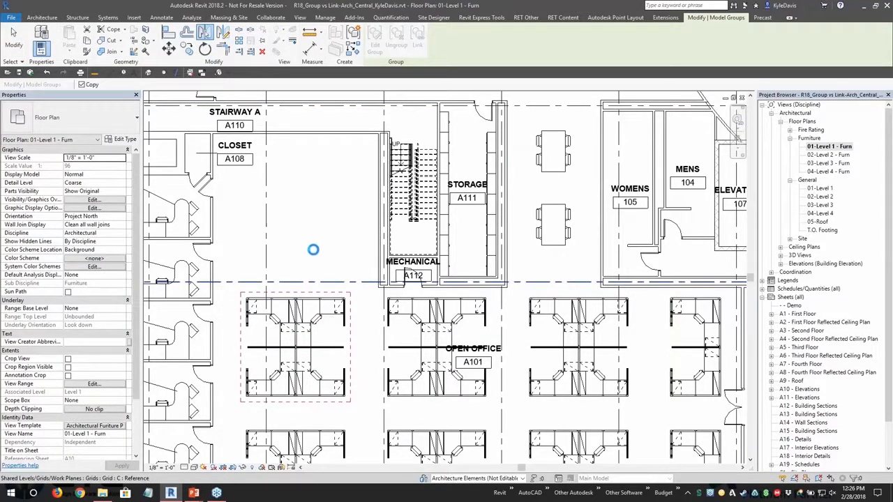
pyautogui.click(314, 283)
pyautogui.press('Escape')
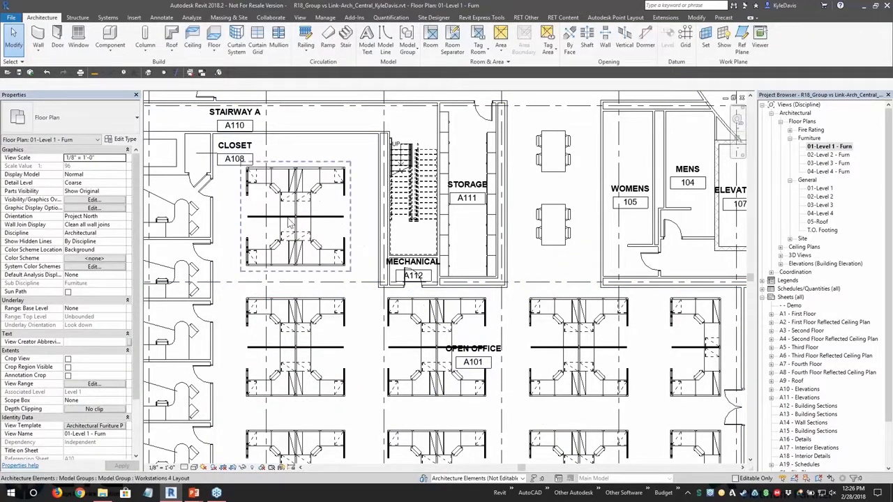
# Step: Edit the mirrored Workstations 4 Layout group and move its two northern central file cabinets south against the middle partition
pyautogui.click(284, 219)
pyautogui.click(374, 40)
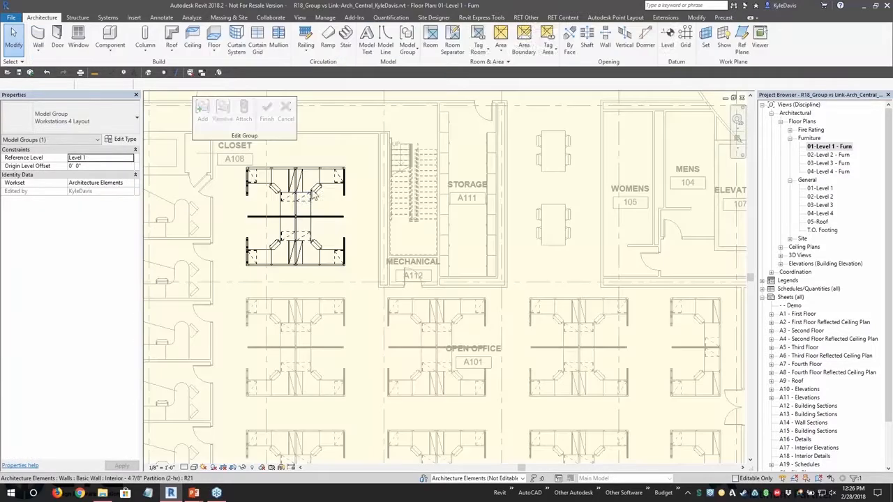
pyautogui.scroll(3, 305, 205)
pyautogui.click(305, 202)
pyautogui.scroll(2, 309, 207)
pyautogui.moveTo(304, 195); pyautogui.dragTo(256, 243)
# Step: Move the two southern central file cabinets north against the middle partition and finish the group edit
pyautogui.click(255, 294)
pyautogui.moveTo(255, 293); pyautogui.dragTo(262, 249)
pyautogui.click(307, 295)
pyautogui.moveTo(307, 295); pyautogui.dragTo(307, 252)
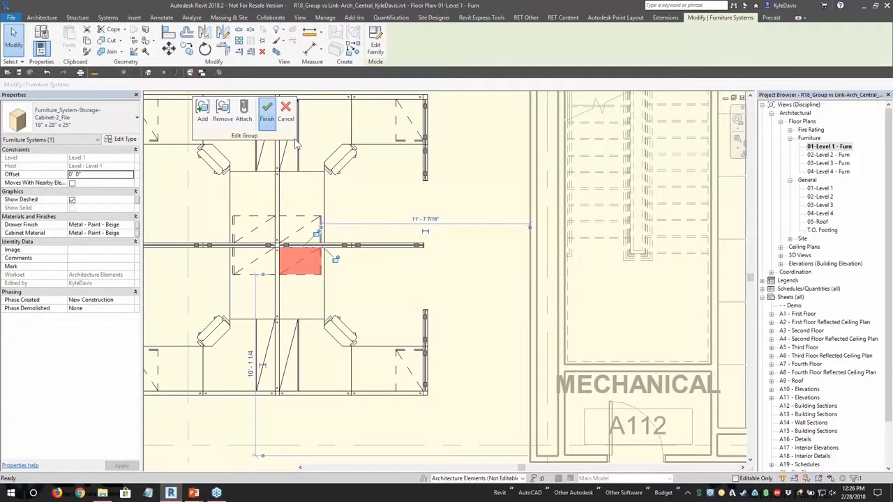
pyautogui.scroll(-3, 374, 243)
pyautogui.moveTo(349, 255); pyautogui.dragTo(316, 166, button='middle')
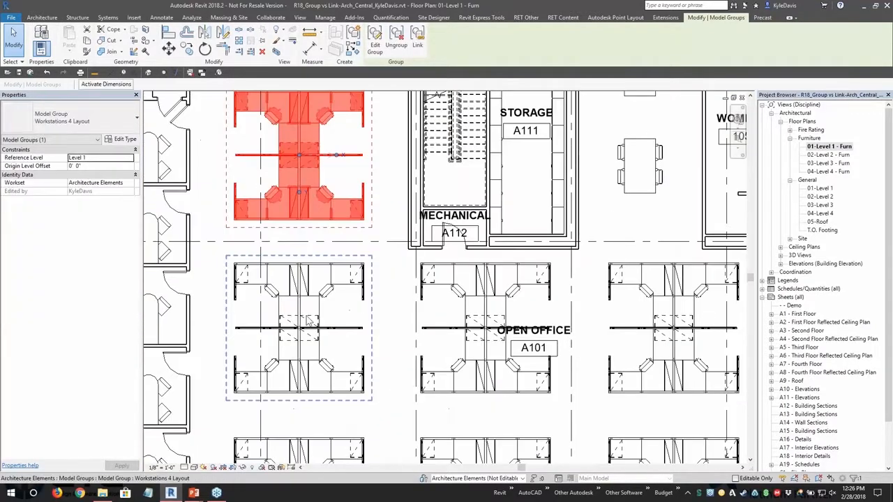
# Step: Compare the mirrored Workstations 4 Layout group with the other groups in the open office after the cabinet edit
pyautogui.click(387, 283)
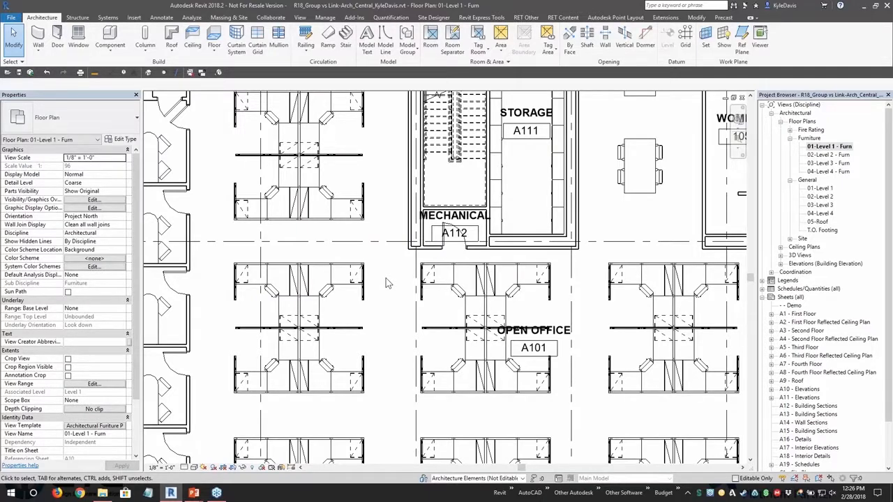
pyautogui.click(415, 198)
pyautogui.scroll(-3, 283, 271)
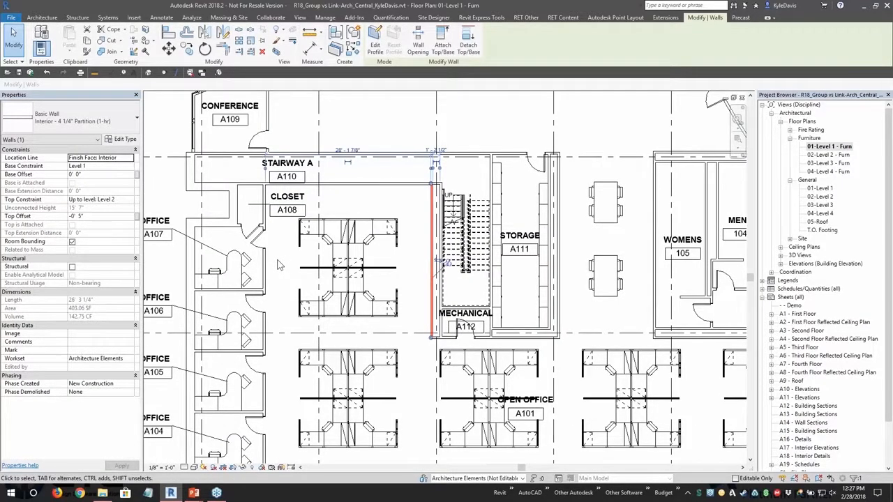
pyautogui.click(366, 206)
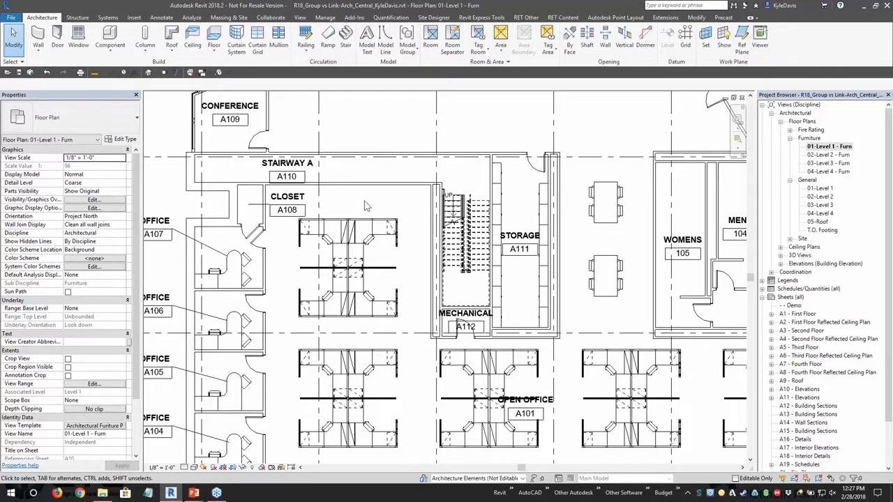
pyautogui.click(386, 256)
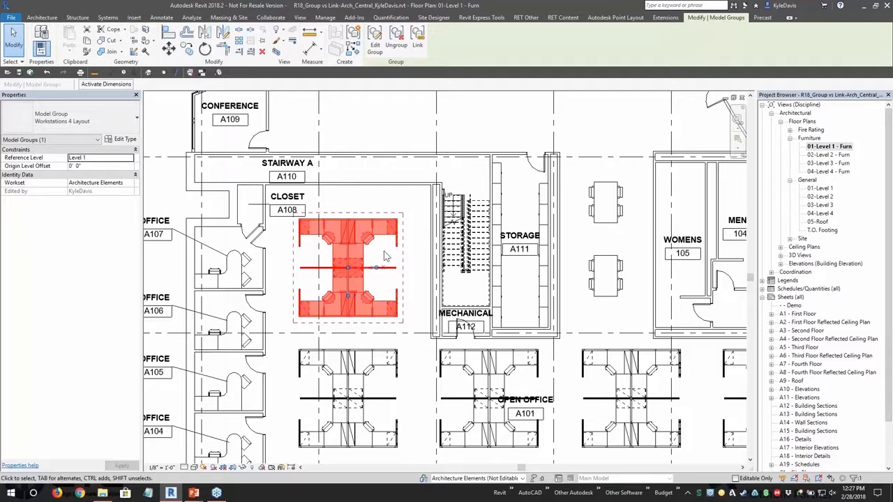
pyautogui.press('Escape')
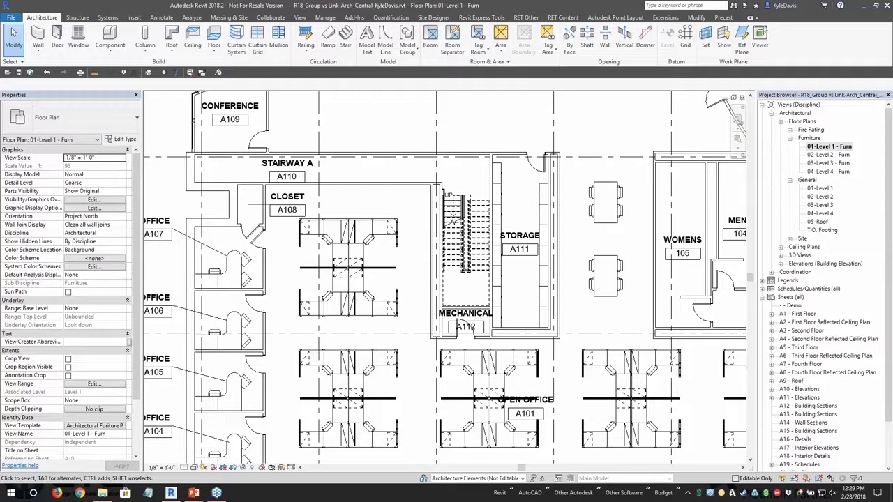
pyautogui.click(362, 235)
pyautogui.scroll(-3, 349, 231)
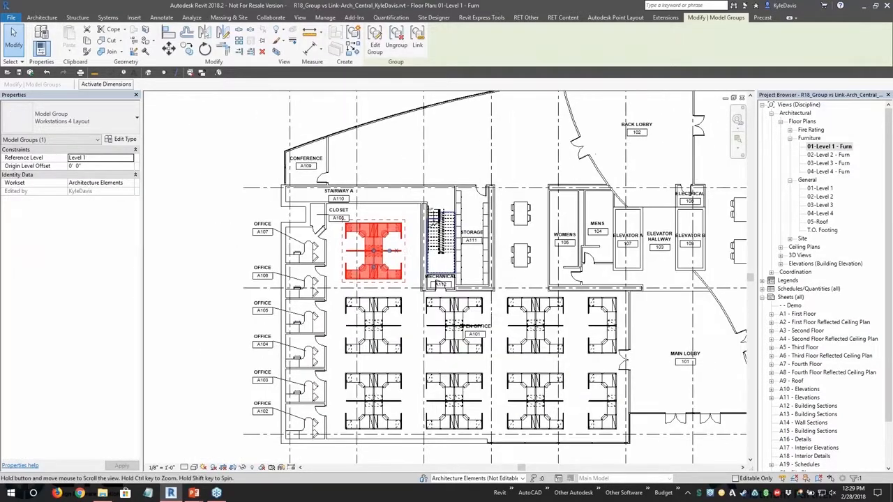
pyautogui.click(358, 150)
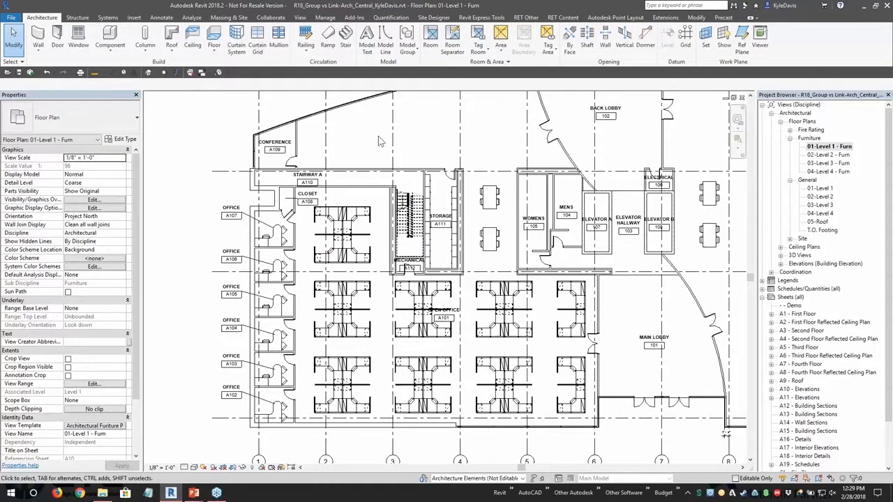
# Step: Switch to the hotel model's 01-Level 1 floor plan and examine its two furnished guest rooms and the empty areas along the corridor
pyautogui.click(202, 72)
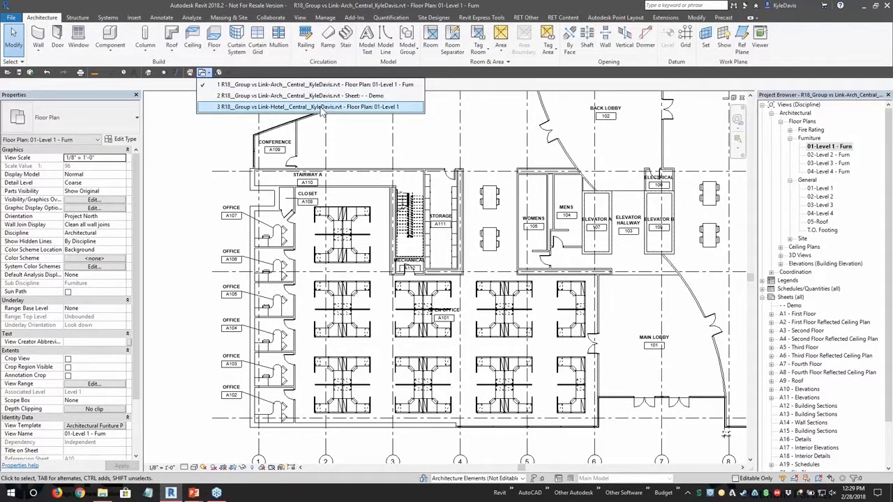
pyautogui.click(323, 107)
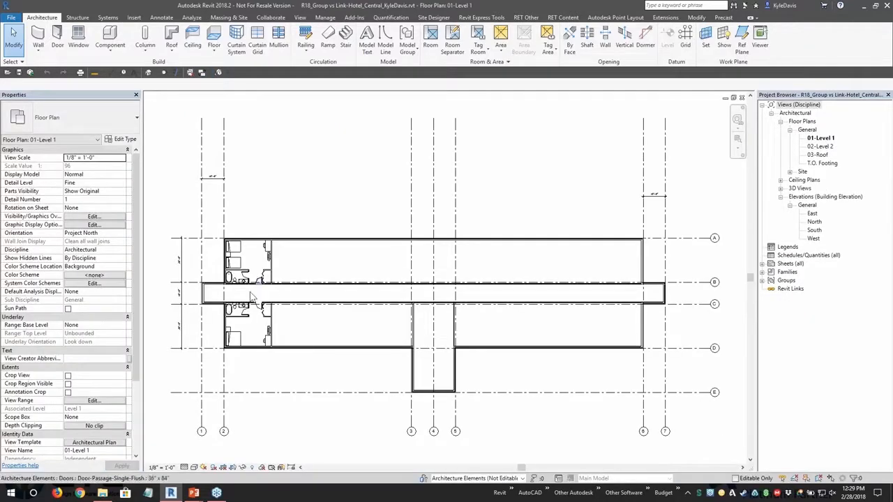
pyautogui.scroll(1, 253, 294)
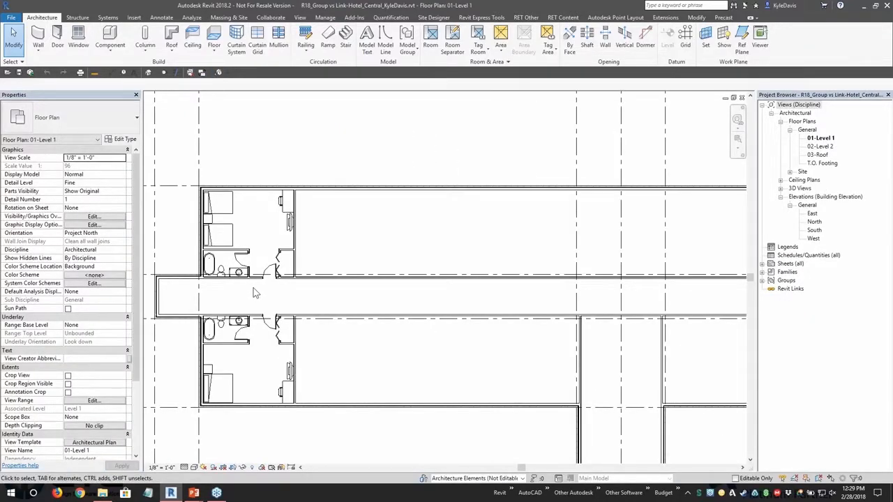
pyautogui.scroll(2, 251, 291)
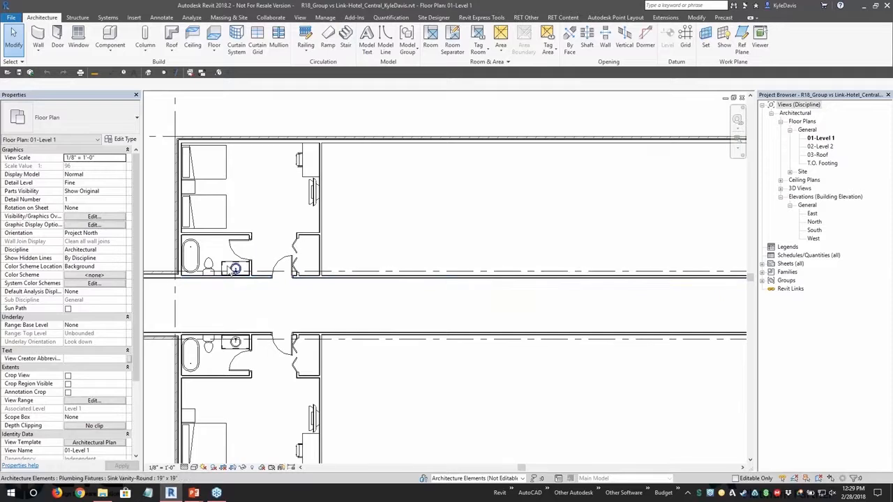
pyautogui.scroll(1, 236, 271)
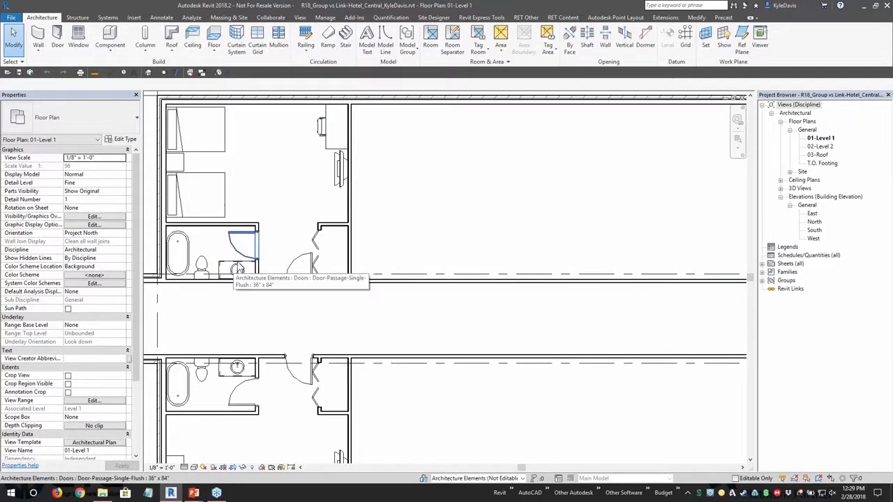
pyautogui.scroll(1, 258, 264)
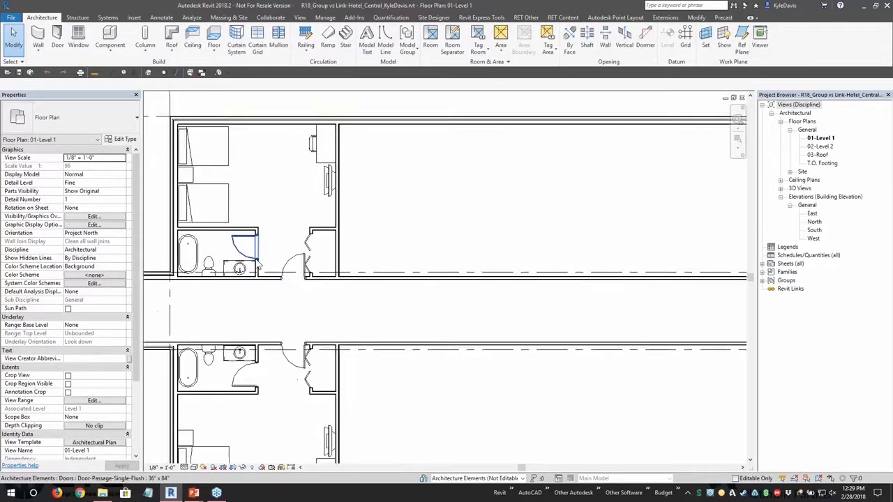
pyautogui.scroll(-1, 258, 264)
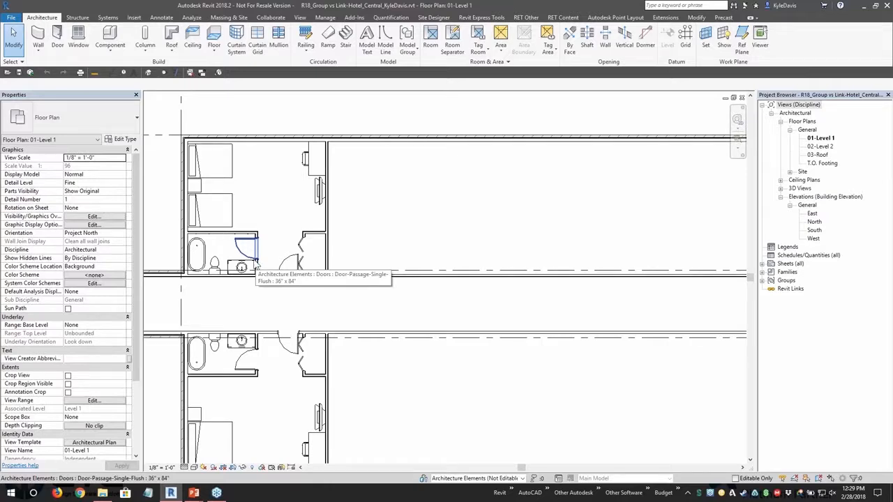
pyautogui.scroll(-1, 279, 272)
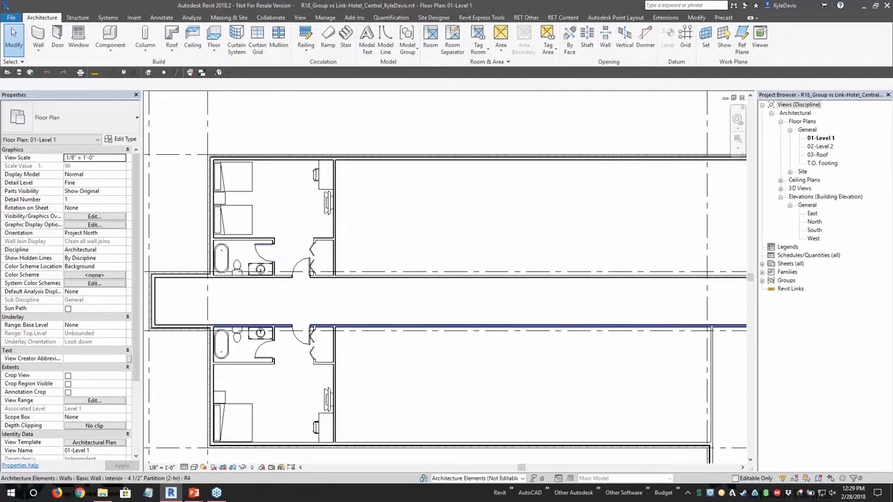
pyautogui.scroll(-2, 197, 206)
pyautogui.moveTo(581, 240); pyautogui.dragTo(410, 239, button='middle')
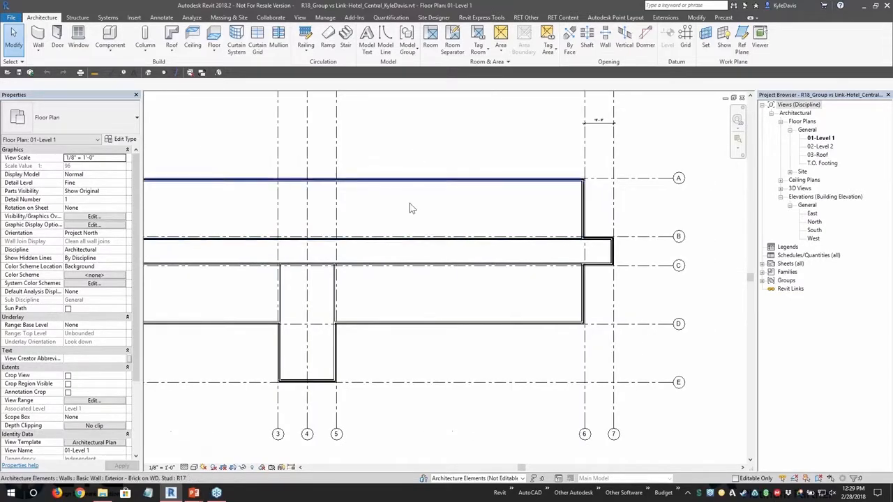
pyautogui.moveTo(209, 299); pyautogui.dragTo(380, 304, button='middle')
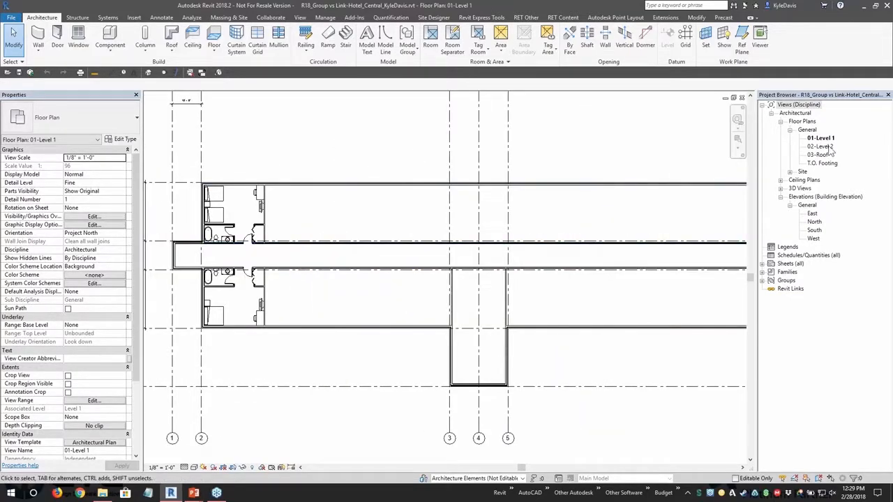
pyautogui.scroll(2, 224, 227)
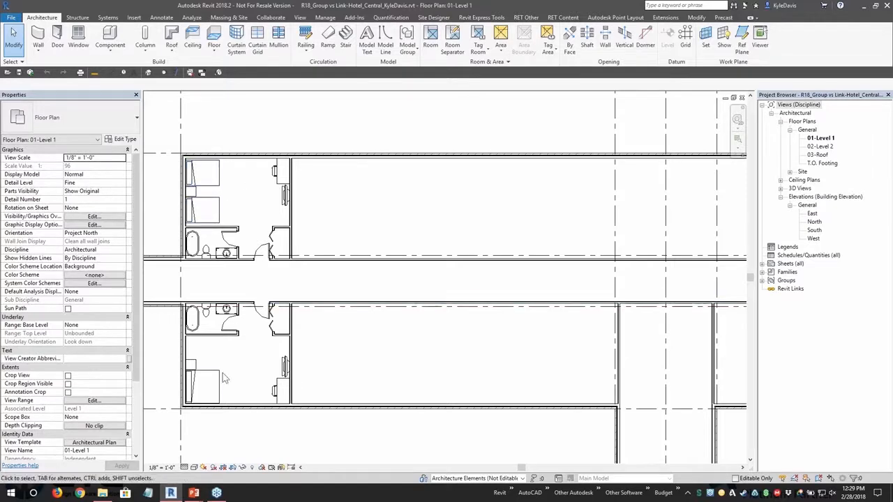
# Step: Open the 02-Level 2 floor plan and examine the furnished suites at the east end of the corridor
pyautogui.doubleClick(821, 146)
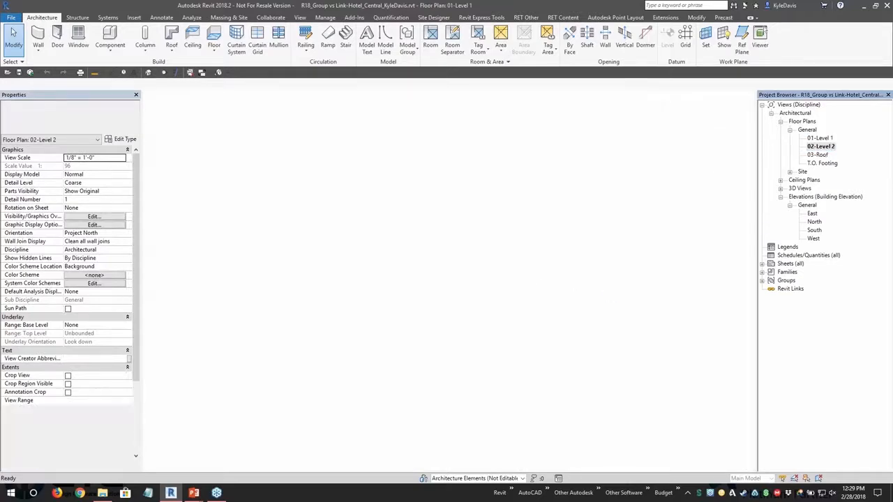
pyautogui.scroll(1, 327, 235)
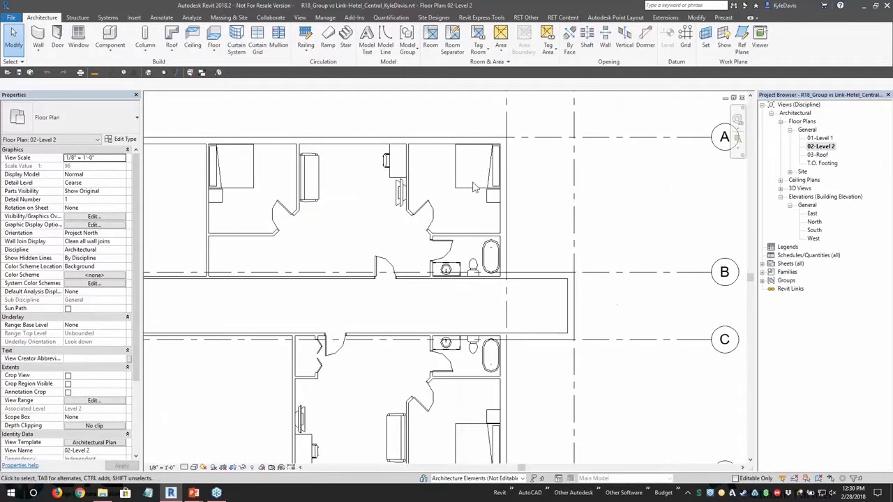
pyautogui.moveTo(422, 385); pyautogui.dragTo(413, 262, button='middle')
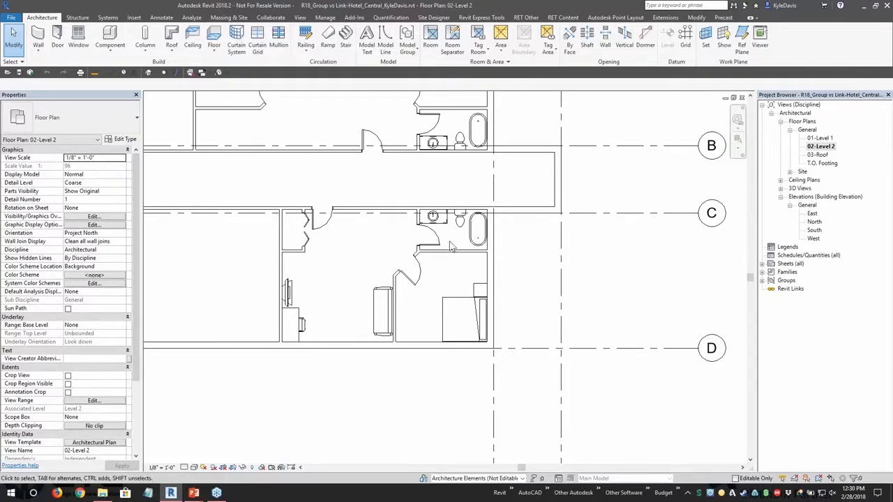
pyautogui.scroll(-1, 418, 251)
pyautogui.moveTo(356, 191); pyautogui.dragTo(356, 245, button='middle')
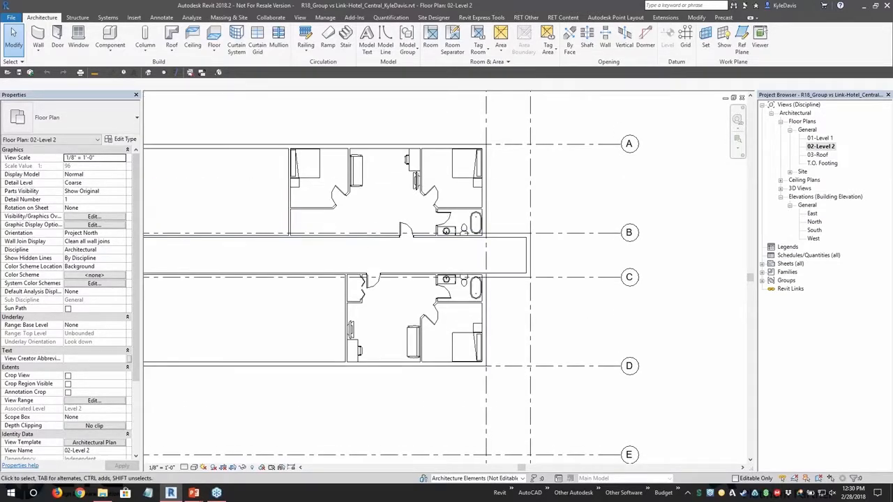
# Step: On 01-Level 1, group the northwestern guest room's furniture, fixtures, bathroom and closet elements, without the entry door, as Double Queen Bed
pyautogui.doubleClick(816, 138)
pyautogui.scroll(1, 207, 248)
pyautogui.moveTo(207, 249); pyautogui.dragTo(310, 263, button='middle')
pyautogui.scroll(1, 377, 251)
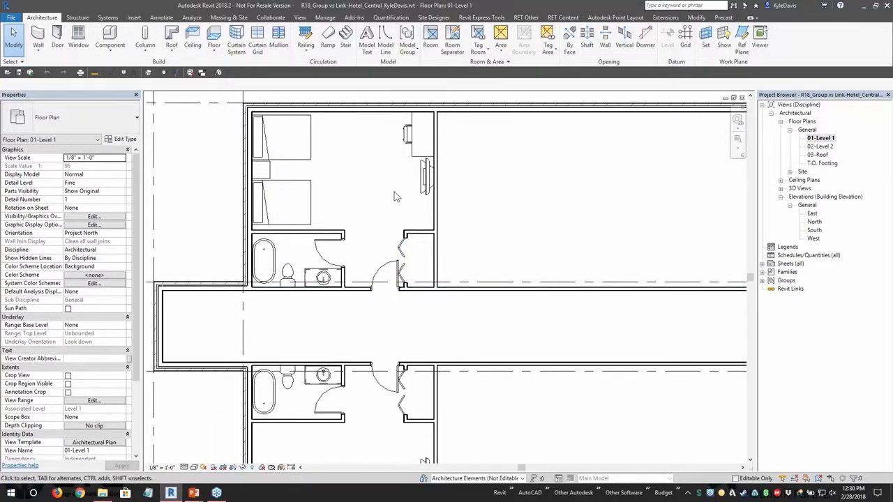
pyautogui.moveTo(426, 271); pyautogui.dragTo(260, 130)
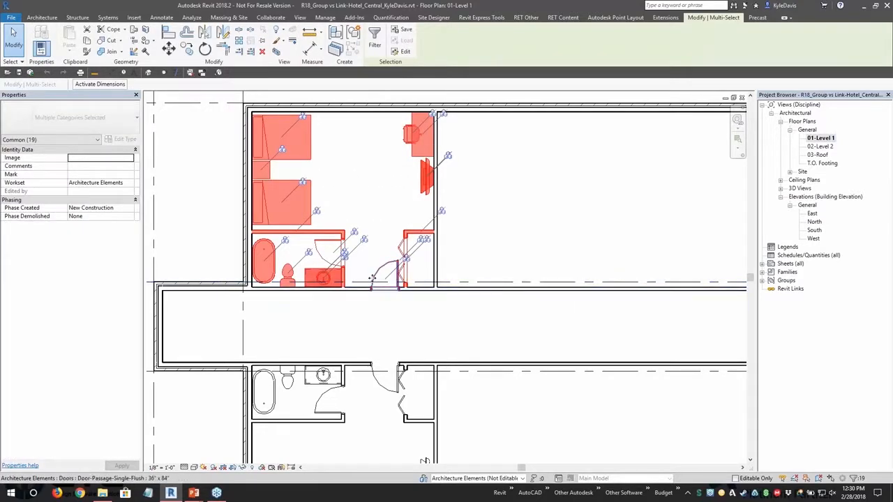
pyautogui.keyDown('shift'); pyautogui.click(379, 298); pyautogui.keyUp('shift')
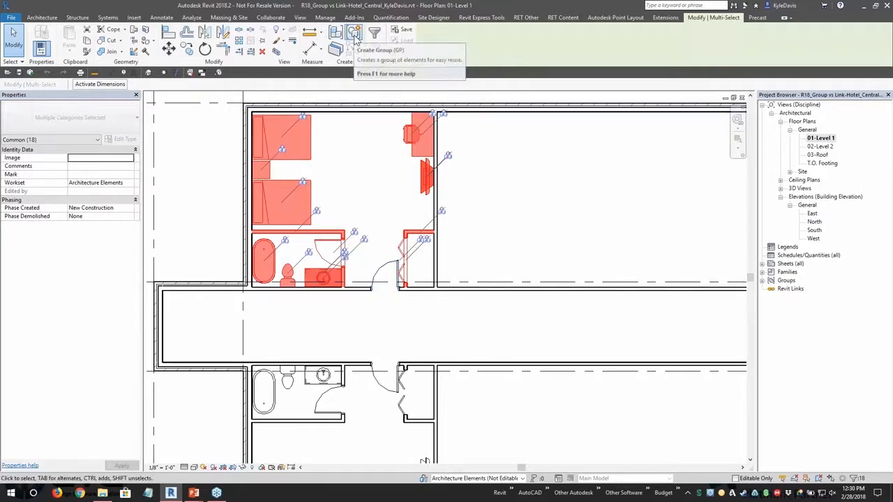
pyautogui.write('gp')
pyautogui.write('Double Qu')
pyautogui.write('een Bed')
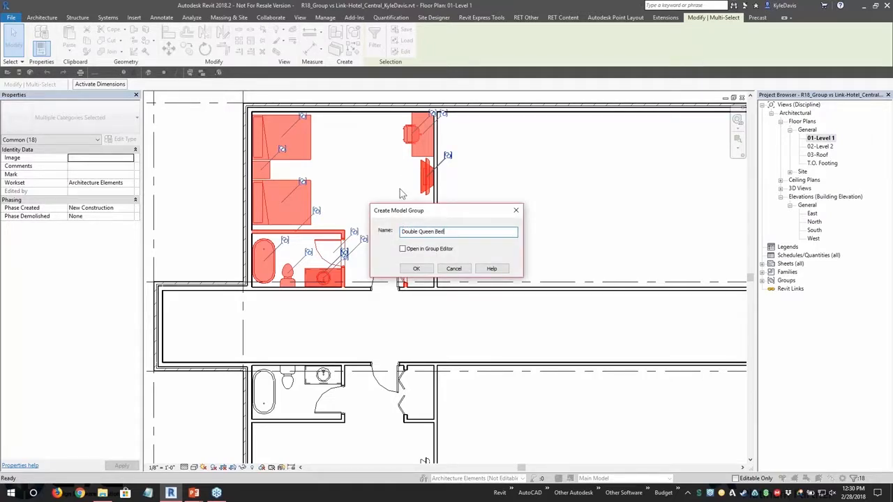
pyautogui.click(416, 269)
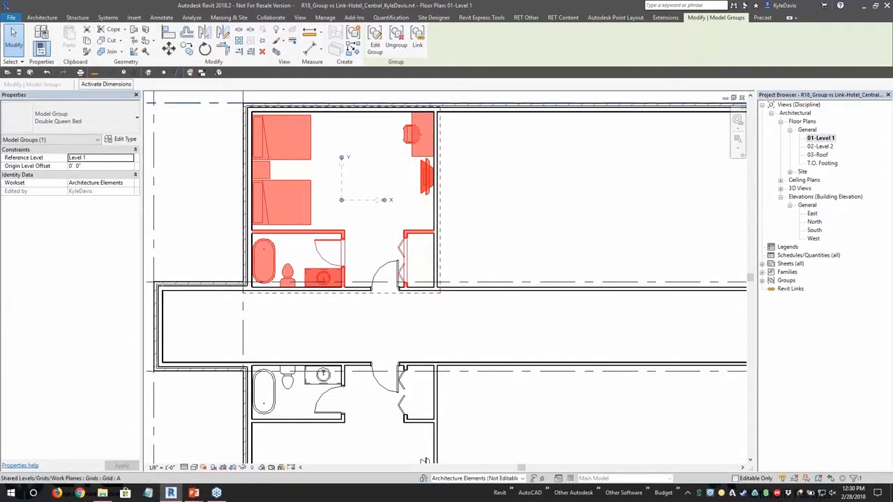
# Step: Copy the Double Queen Bed group from the northwestern guest room into the adjacent bay to the east
pyautogui.click(186, 48)
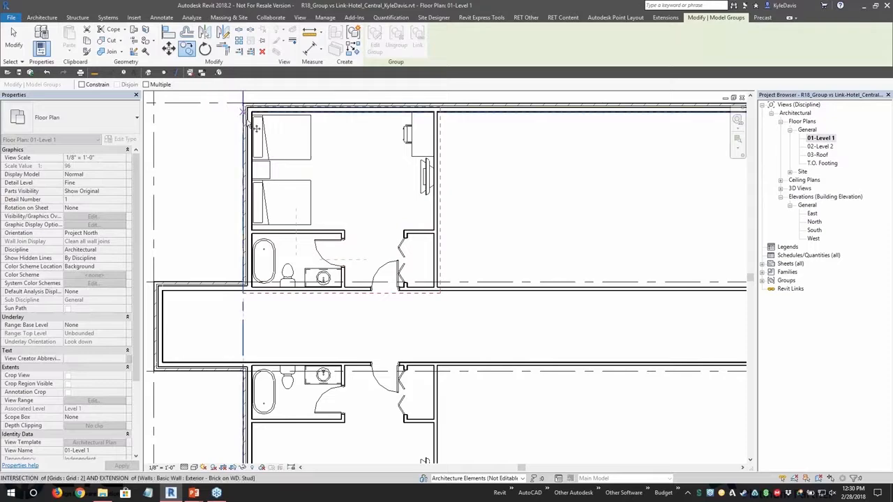
pyautogui.scroll(5, 251, 121)
pyautogui.click(252, 115)
pyautogui.scroll(-2, 346, 142)
pyautogui.moveTo(503, 128); pyautogui.dragTo(224, 136, button='middle')
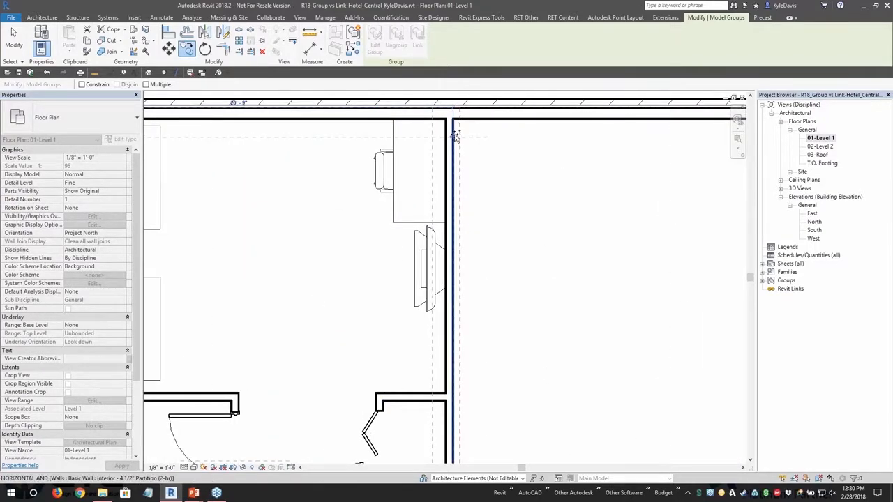
pyautogui.click(496, 182)
pyautogui.scroll(-2, 503, 192)
pyautogui.moveTo(504, 288); pyautogui.dragTo(389, 265, button='middle')
pyautogui.click(364, 264)
pyautogui.press('Escape')
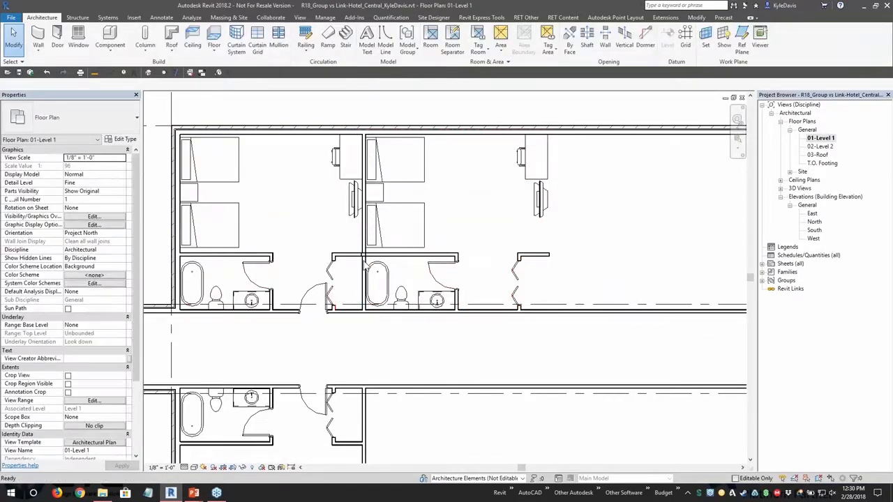
# Step: Edit the copied Double Queen Bed group so that its bathroom wall stops at the partition between the two rooms
pyautogui.scroll(2, 364, 264)
pyautogui.click(365, 250)
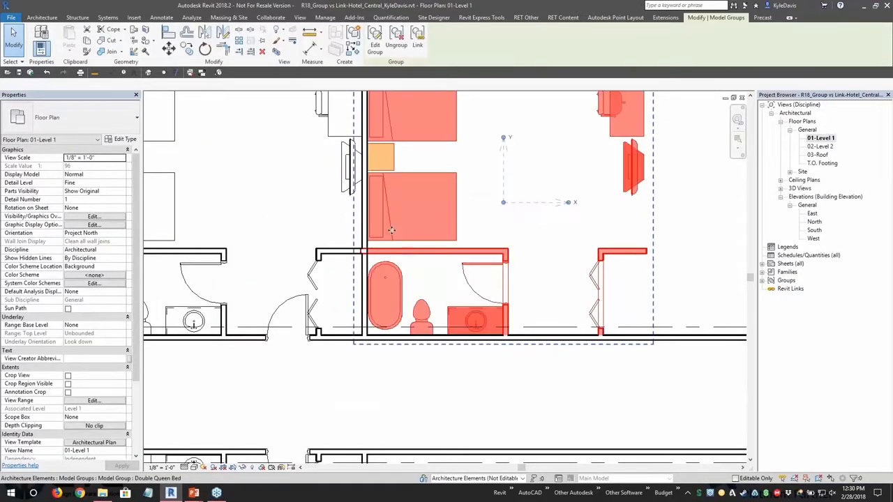
pyautogui.scroll(3, 366, 249)
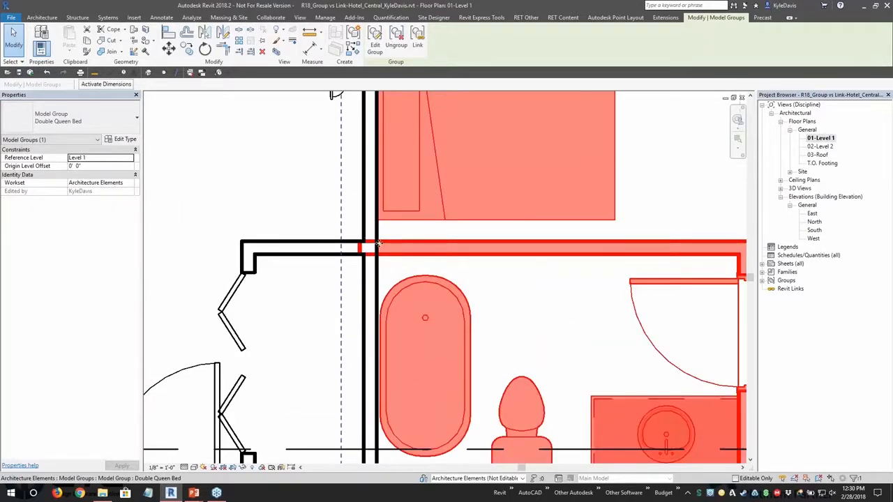
pyautogui.scroll(-2, 379, 243)
pyautogui.moveTo(364, 249); pyautogui.dragTo(305, 279, button='middle')
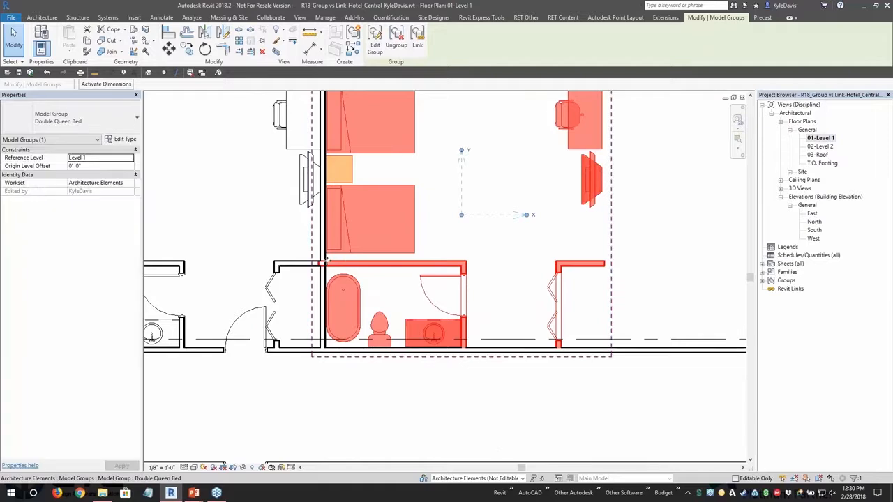
pyautogui.moveTo(352, 263); pyautogui.dragTo(320, 294, button='middle')
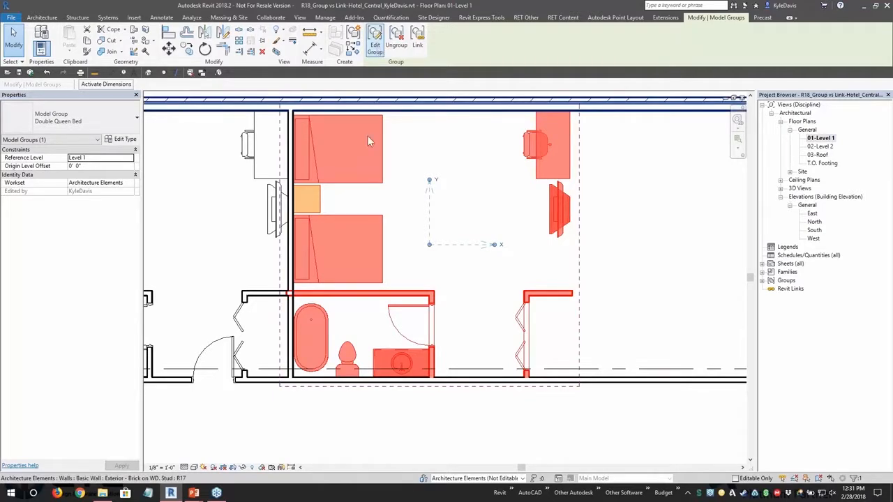
pyautogui.click(376, 38)
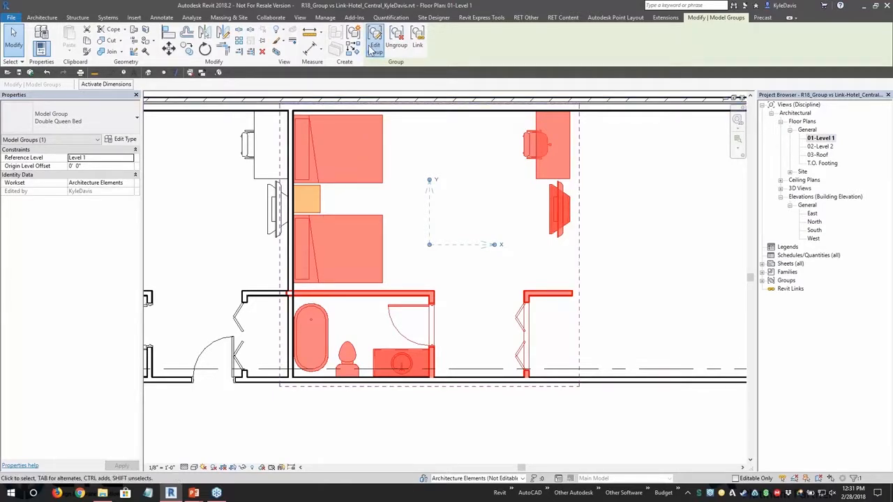
pyautogui.click(311, 298)
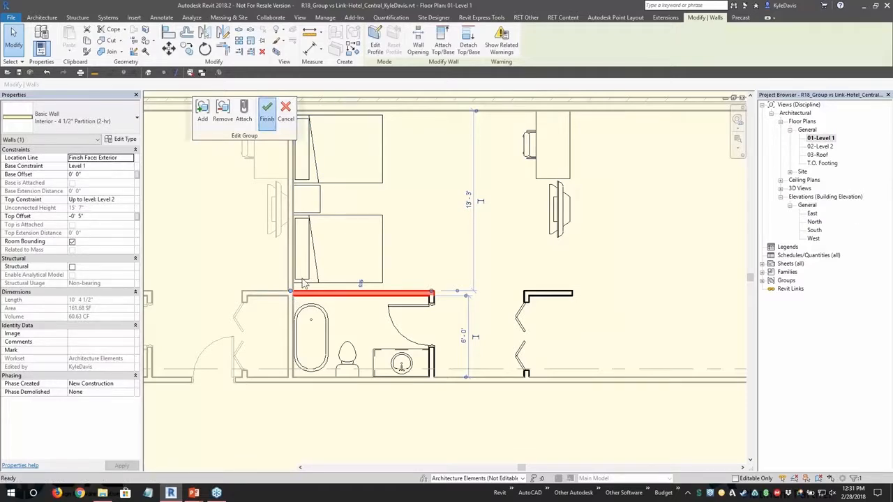
pyautogui.moveTo(303, 282); pyautogui.dragTo(521, 274, button='middle')
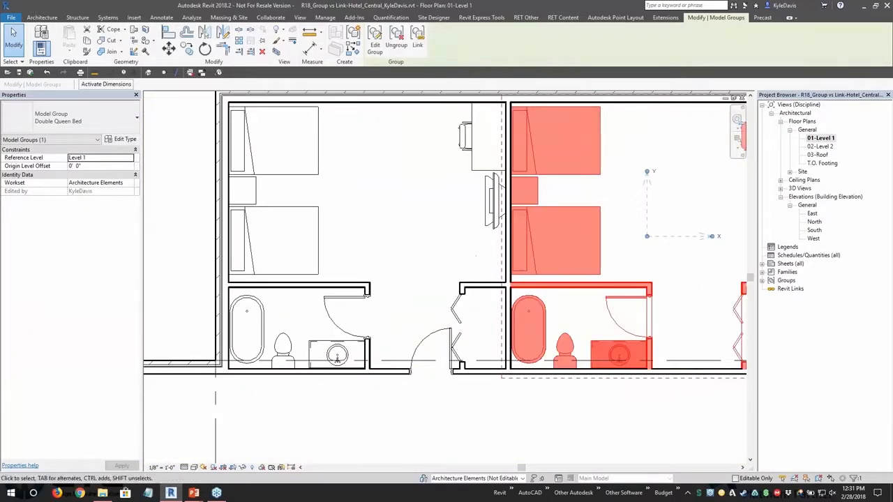
# Step: Compare both Double Queen Bed groups and the partition between the two rooms after the bathroom wall edit
pyautogui.click(244, 292)
pyautogui.scroll(-1, 256, 293)
pyautogui.press('Escape')
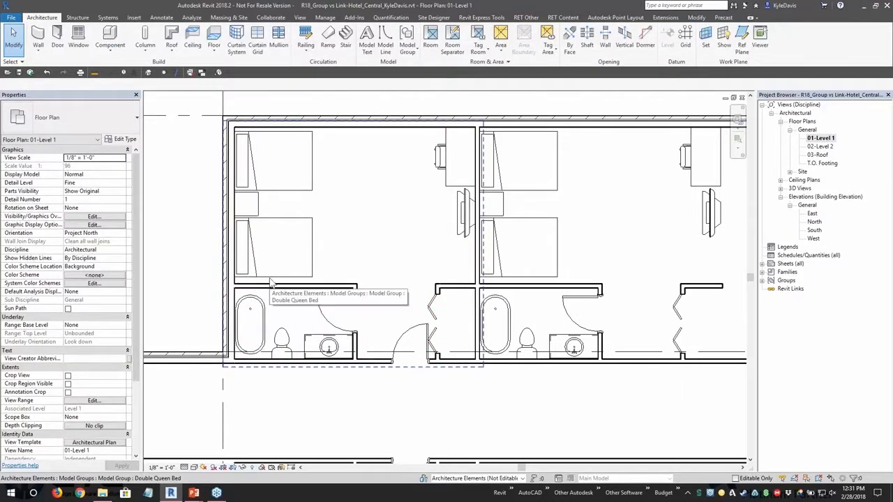
pyautogui.click(518, 294)
pyautogui.moveTo(518, 294); pyautogui.dragTo(313, 283, button='middle')
pyautogui.press('Escape')
pyautogui.click(265, 257)
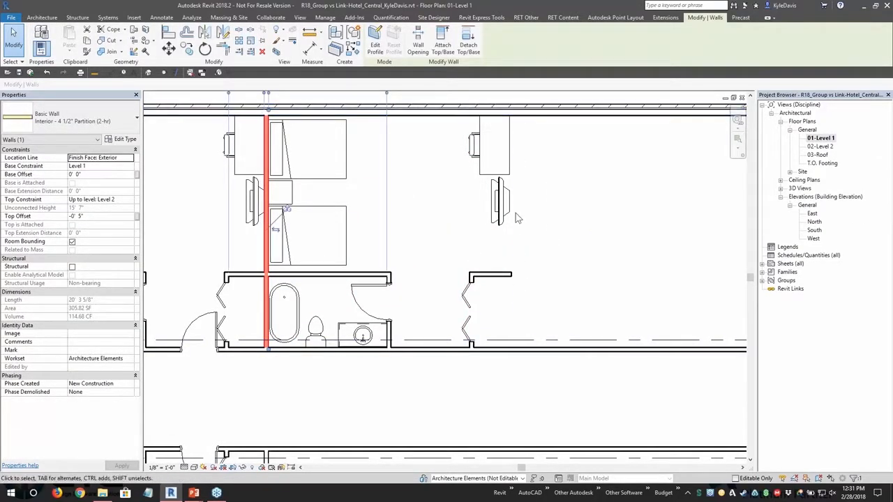
pyautogui.click(303, 258)
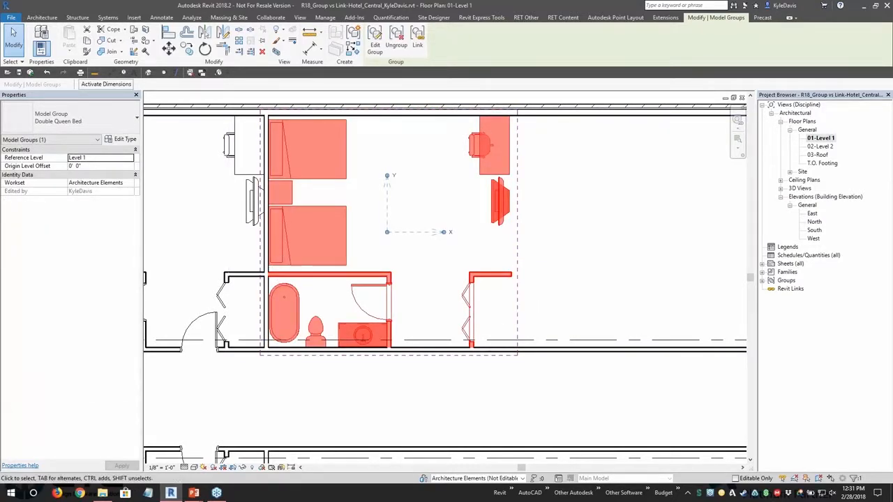
pyautogui.click(267, 244)
# Step: Examine the empty north side east of the second guest room and the corridor wall along it
pyautogui.scroll(-2, 274, 255)
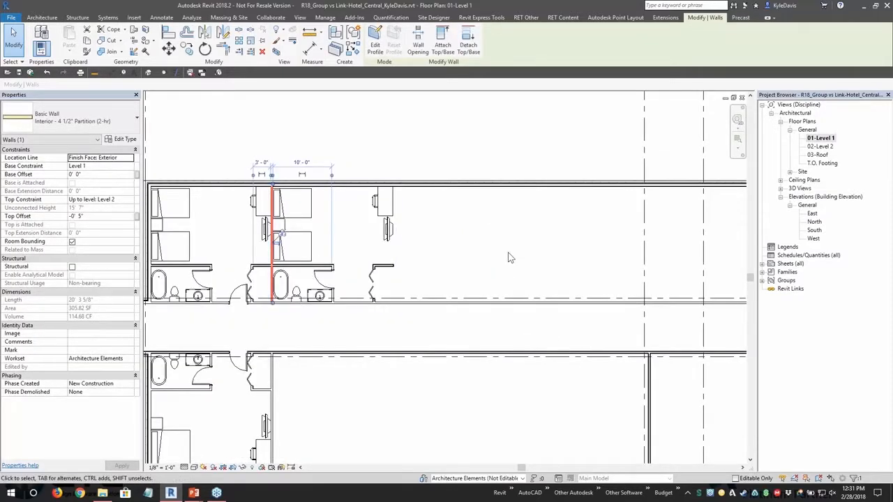
pyautogui.scroll(-2, 520, 252)
pyautogui.moveTo(562, 250); pyautogui.dragTo(329, 258, button='middle')
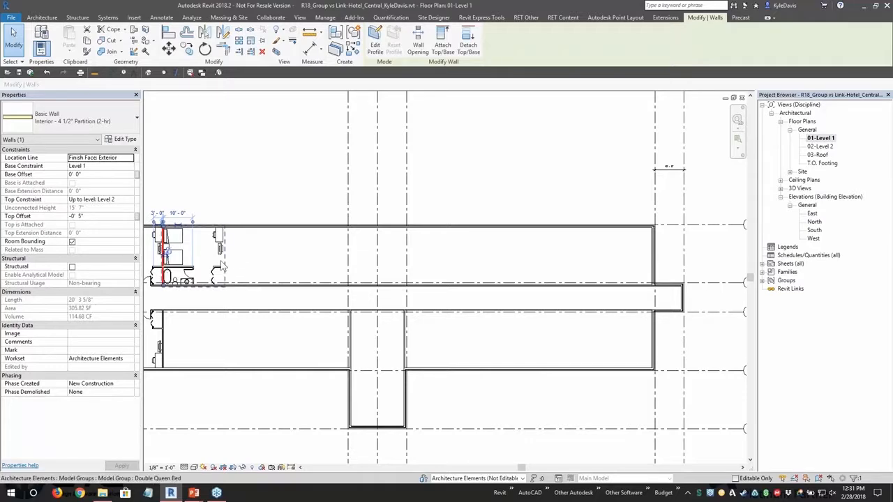
pyautogui.click(235, 277)
pyautogui.click(221, 268)
pyautogui.moveTo(222, 268); pyautogui.dragTo(326, 266, button='middle')
pyautogui.scroll(2, 261, 272)
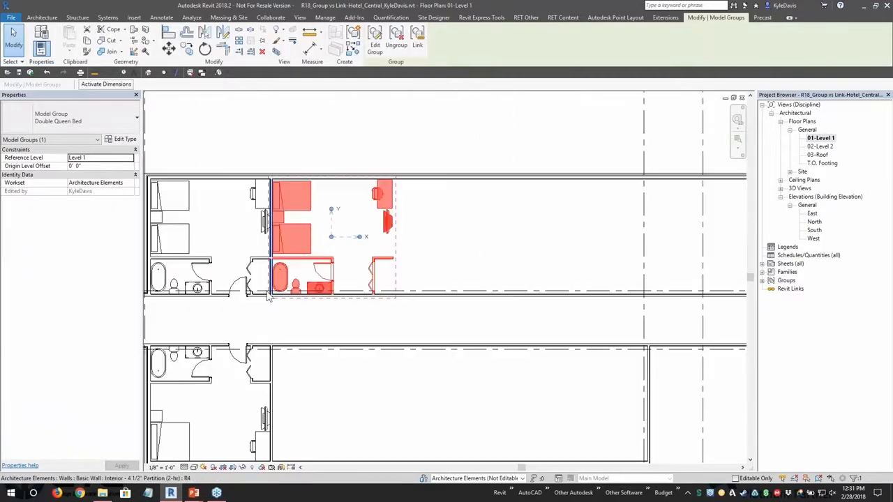
pyautogui.click(267, 295)
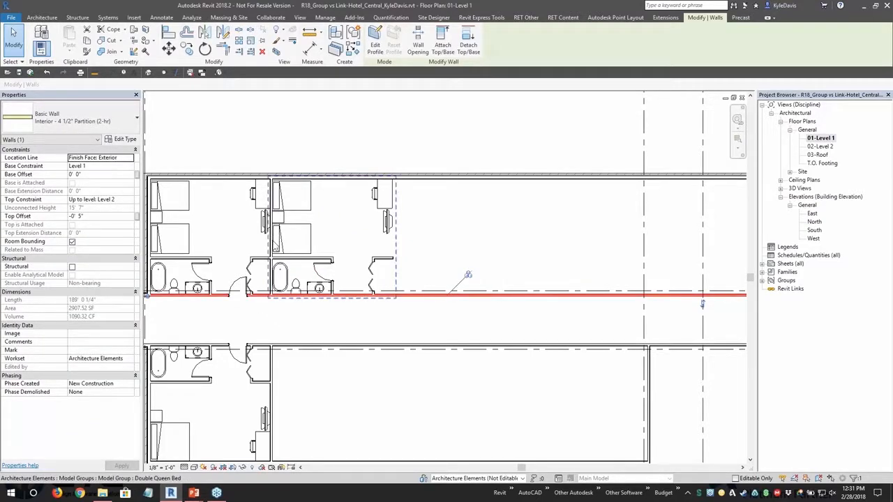
pyautogui.press('Escape')
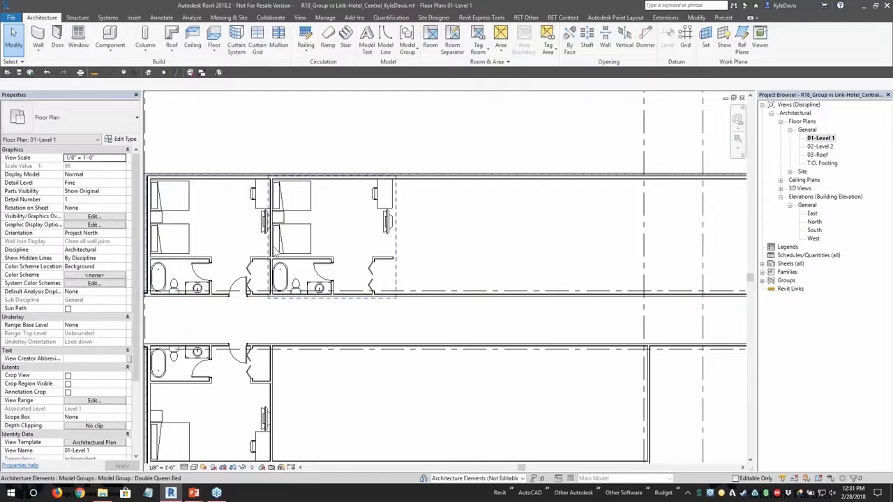
pyautogui.scroll(1, 276, 252)
pyautogui.click(275, 253)
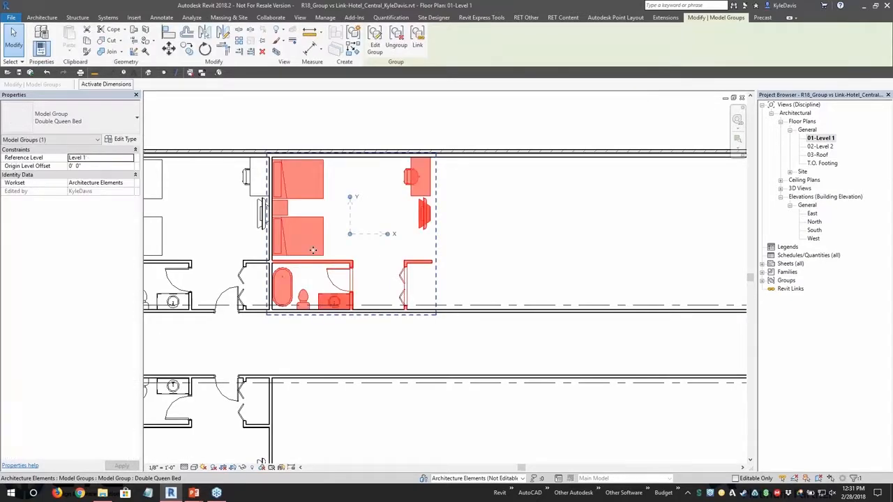
pyautogui.click(187, 48)
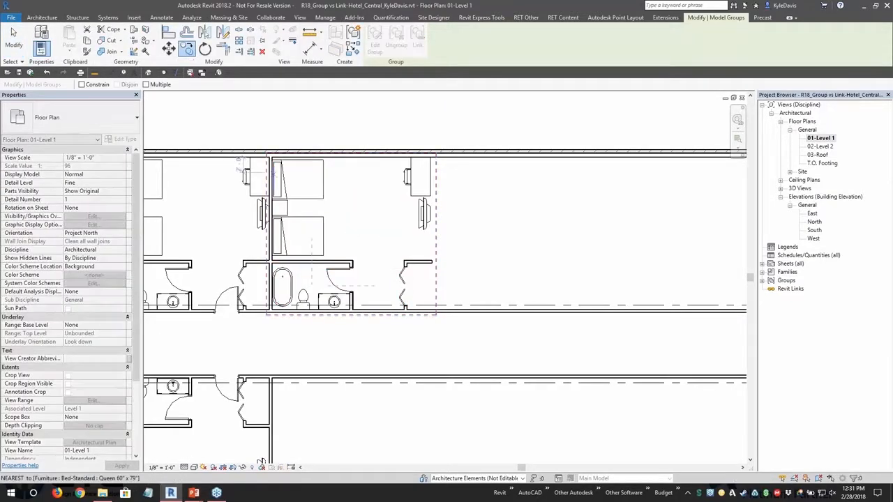
pyautogui.scroll(4, 265, 196)
pyautogui.scroll(-2, 448, 192)
pyautogui.moveTo(591, 193); pyautogui.dragTo(293, 185, button='middle')
pyautogui.click(422, 191)
pyautogui.press('Tab')
# Step: Copy the second room's Double Queen Bed group together with its west partition 20'-9" to the east
pyautogui.click(292, 246)
pyautogui.keyDown('ctrl'); pyautogui.click(320, 232); pyautogui.keyUp('ctrl')
pyautogui.click(188, 50)
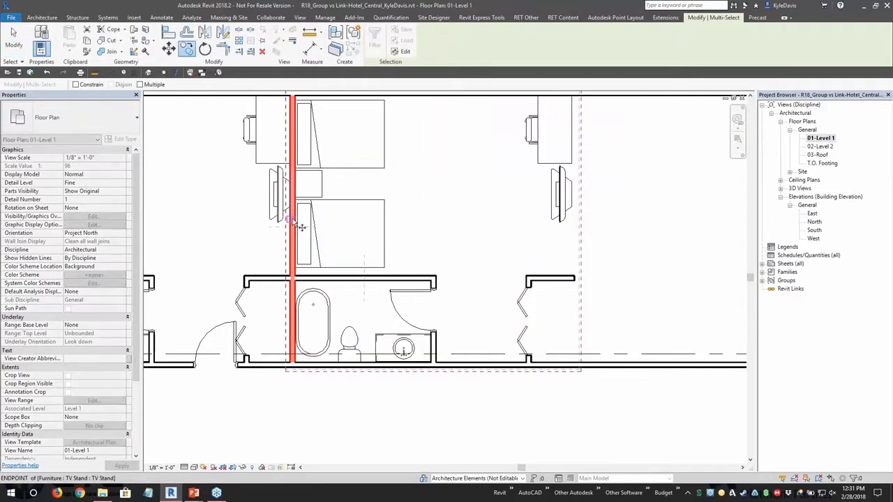
pyautogui.scroll(2, 293, 279)
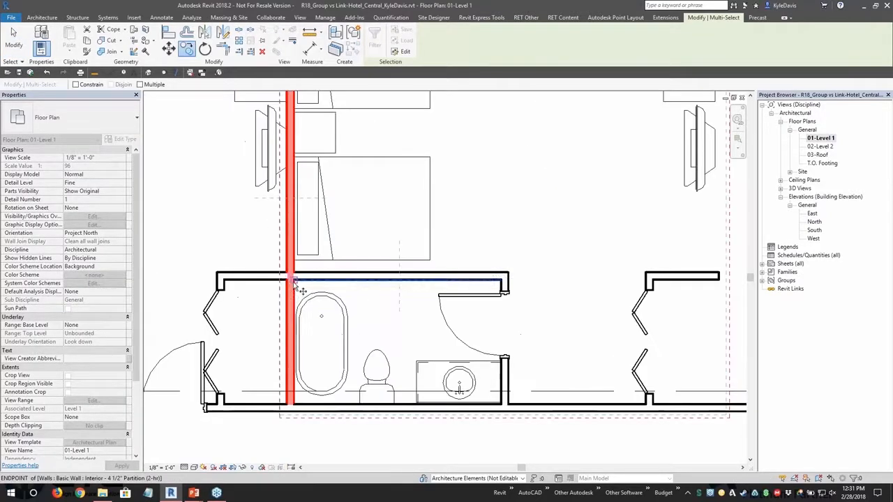
pyautogui.click(292, 279)
pyautogui.moveTo(293, 279); pyautogui.dragTo(109, 279, button='middle')
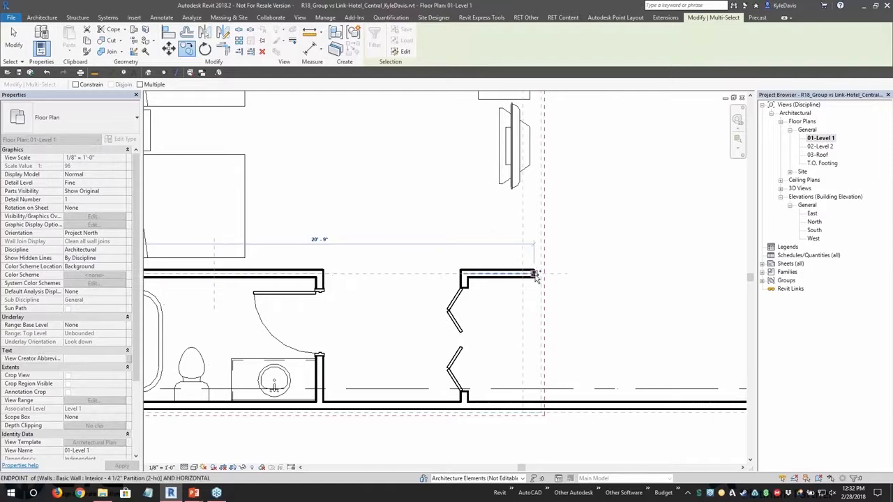
pyautogui.scroll(-3, 599, 279)
pyautogui.press('Escape')
pyautogui.moveTo(611, 284); pyautogui.dragTo(431, 278, button='middle')
pyautogui.scroll(-2, 436, 279)
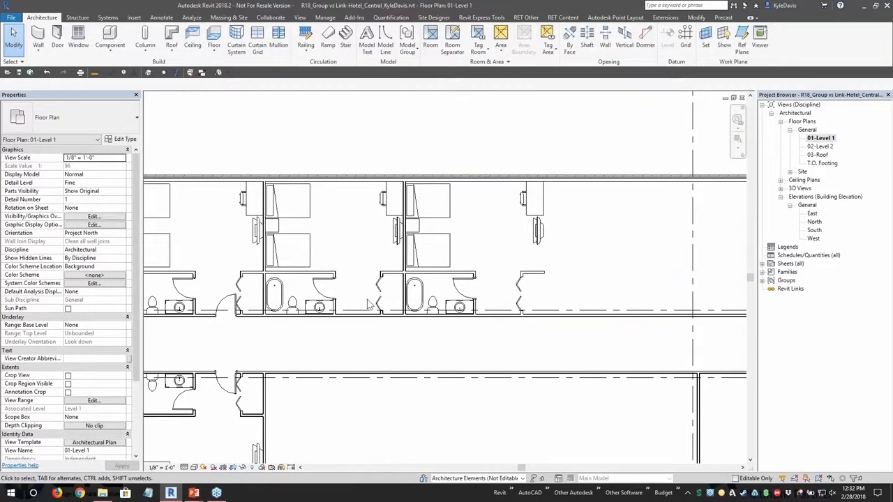
# Step: Review the Double Queen Bed groups along the north side and the ungrouped guest room across the corridor
pyautogui.click(335, 292)
pyautogui.moveTo(335, 292); pyautogui.dragTo(405, 276, button='middle')
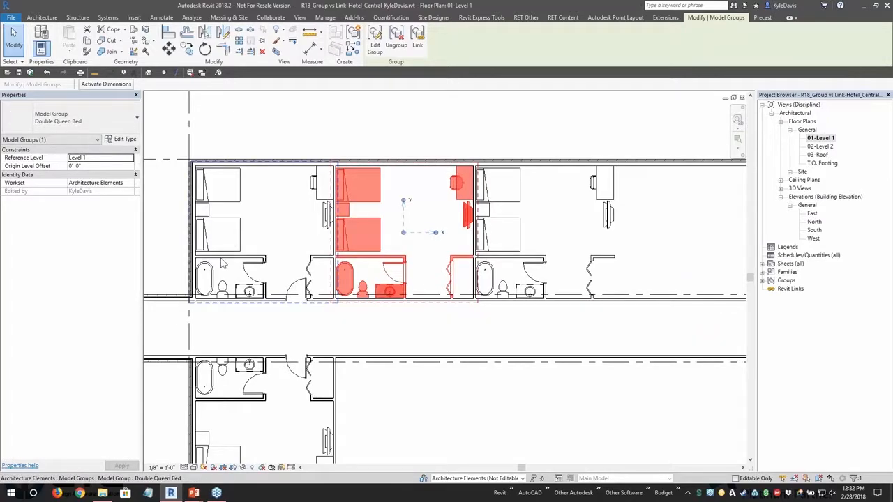
pyautogui.click(252, 264)
pyautogui.scroll(3, 328, 286)
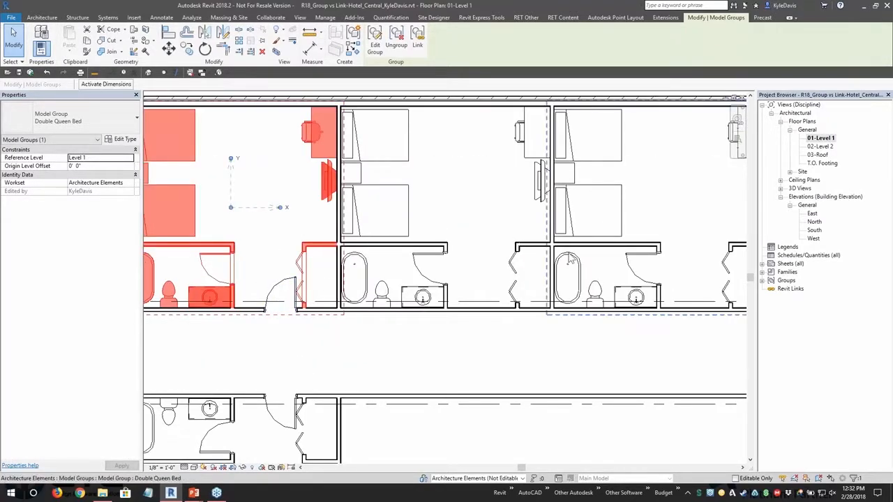
pyautogui.scroll(-3, 492, 305)
pyautogui.scroll(-1, 491, 301)
pyautogui.moveTo(432, 326); pyautogui.dragTo(308, 194, button='middle')
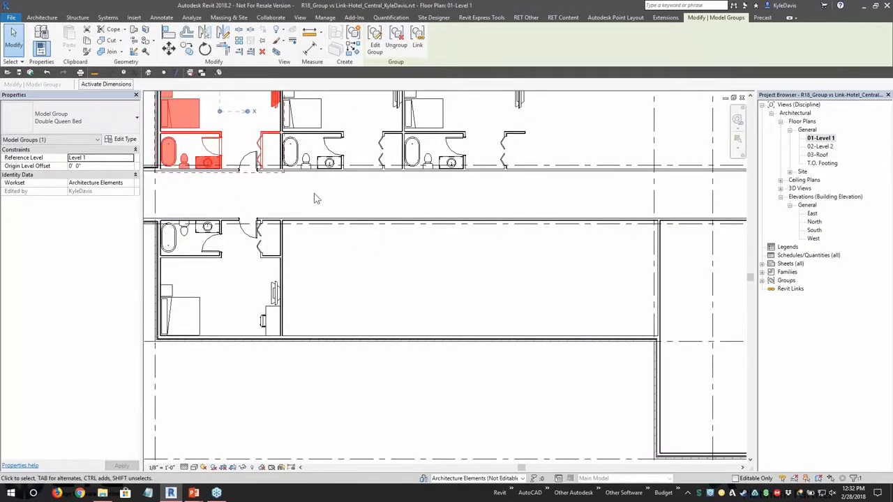
pyautogui.scroll(5, 195, 263)
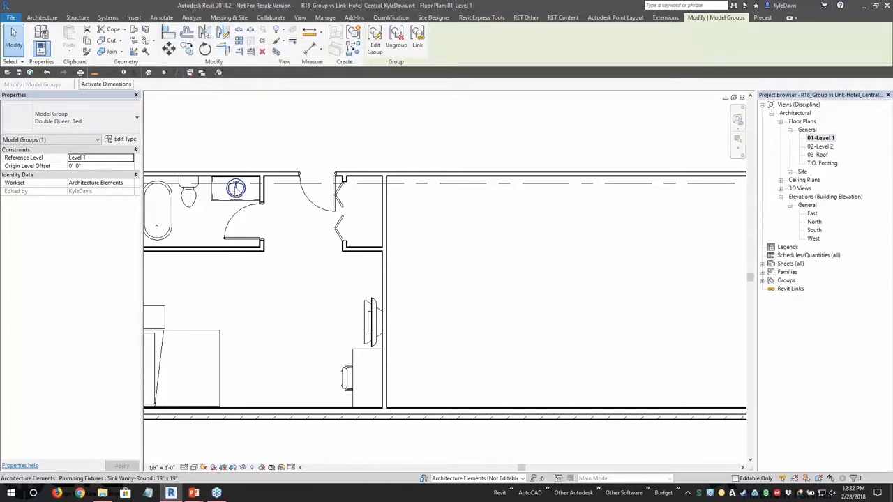
pyautogui.moveTo(199, 223); pyautogui.dragTo(283, 237, button='middle')
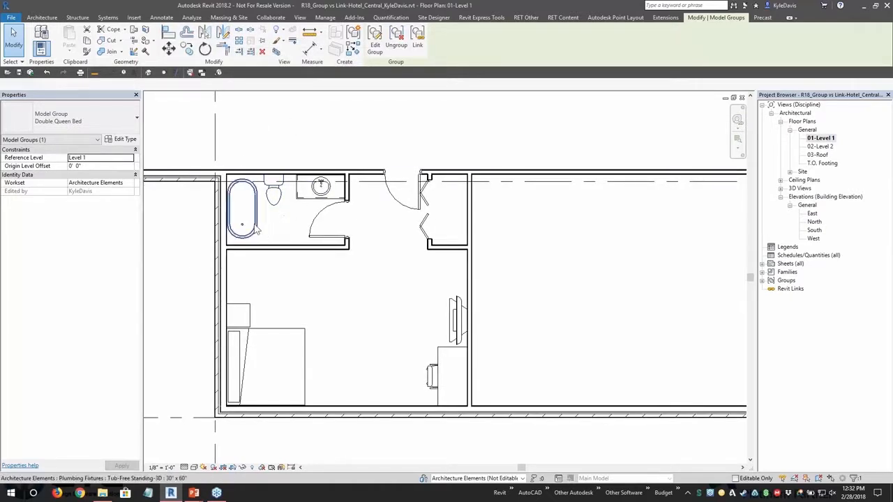
pyautogui.click(252, 215)
# Step: Delete the easternmost Double Queen Bed group, leaving the copied partition in place
pyautogui.moveTo(350, 148); pyautogui.dragTo(245, 350, button='middle')
pyautogui.moveTo(429, 204); pyautogui.dragTo(263, 218, button='middle')
pyautogui.click(263, 218)
pyautogui.scroll(-2, 374, 246)
pyautogui.click(453, 226)
pyautogui.press('Delete')
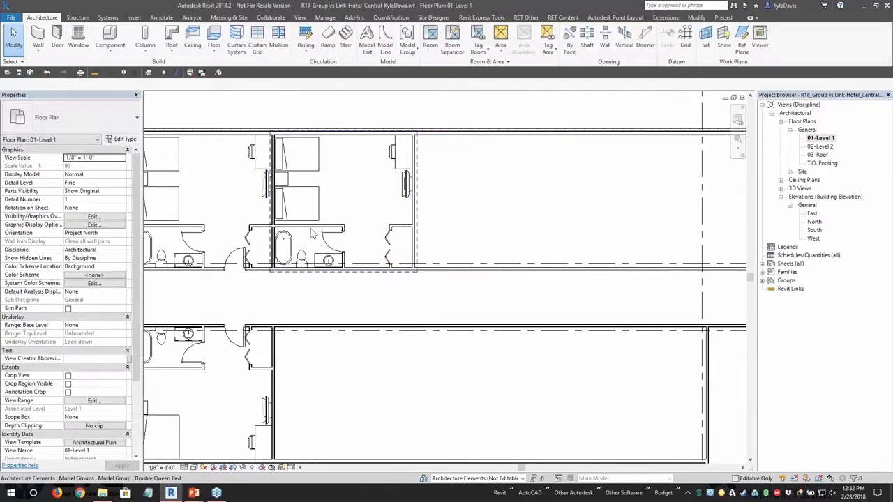
# Step: Duplicate the second room's group type as Double Queen Bed HOSTED OBJECT and open that group for editing
pyautogui.click(313, 233)
pyautogui.scroll(3, 286, 247)
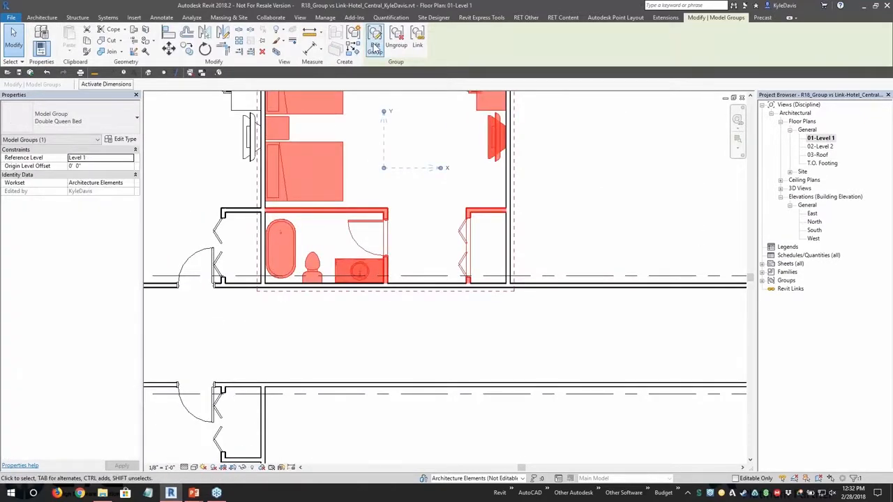
pyautogui.click(126, 140)
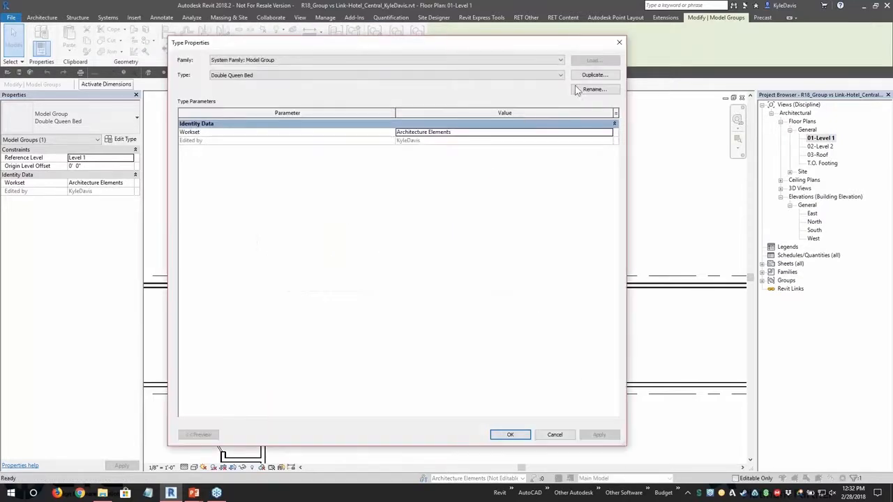
pyautogui.click(594, 75)
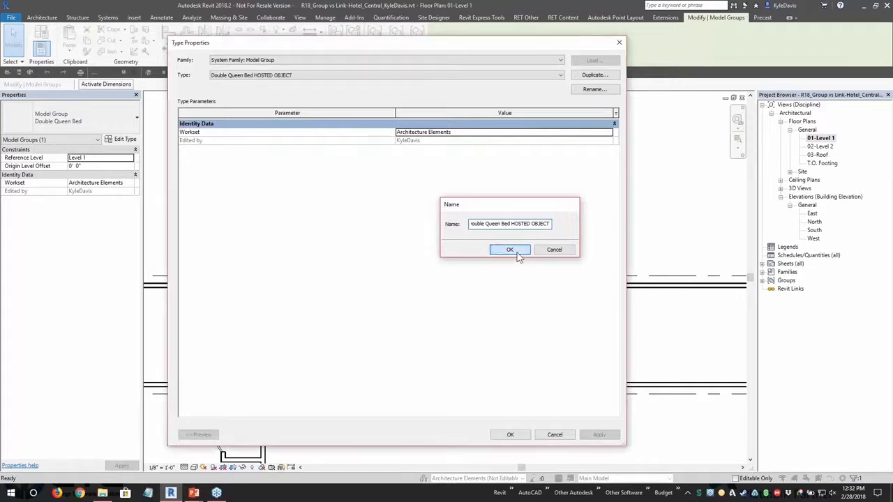
pyautogui.click(510, 249)
pyautogui.click(509, 434)
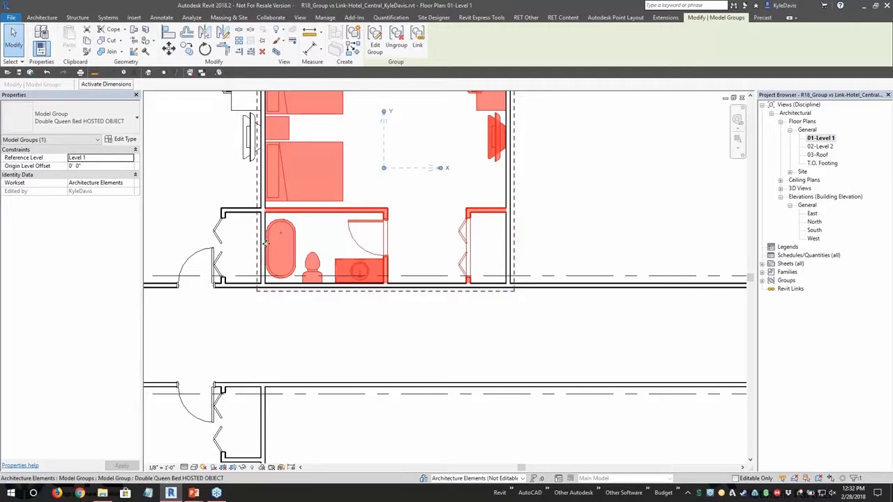
pyautogui.click(375, 42)
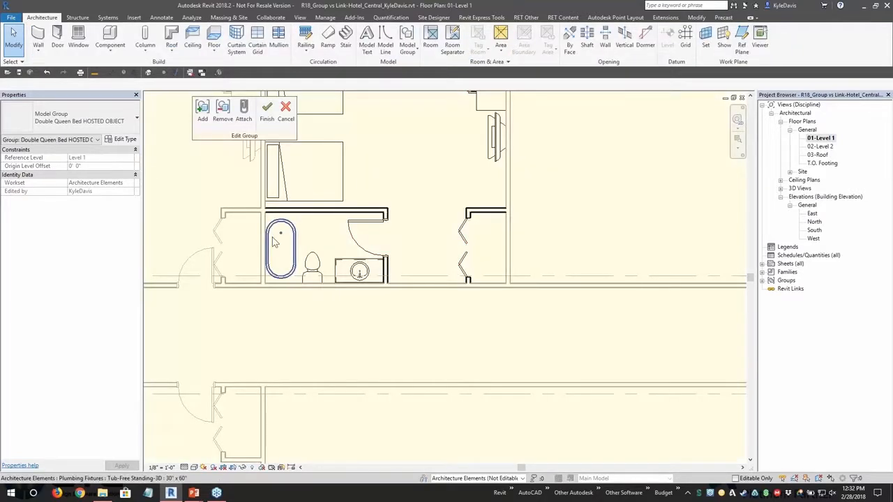
# Step: Delete the free-standing bathtub from the Double Queen Bed HOSTED OBJECT group and finish the group edit
pyautogui.click(356, 272)
pyautogui.press('Delete')
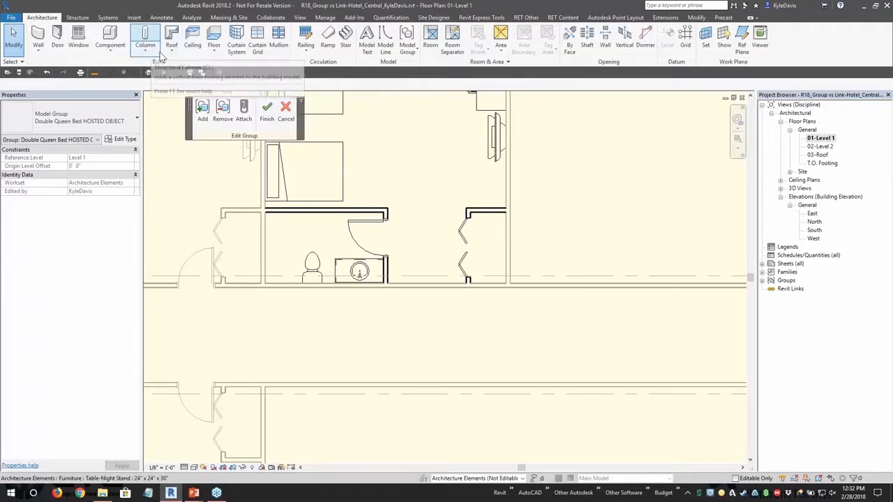
pyautogui.click(286, 116)
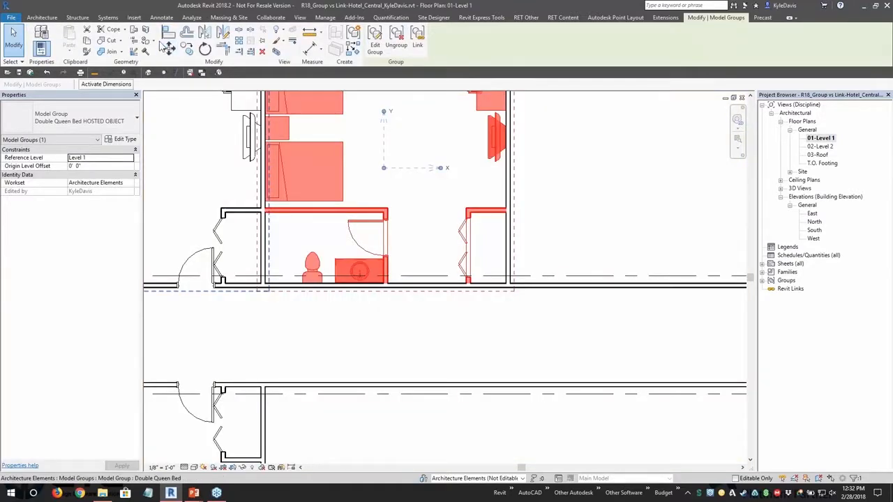
pyautogui.press('Escape')
# Step: Load the Tub-Rectangular-3D family from the US Imperial library's Plumbing > Architectural > Fixtures > Bathtubs folder as a component
pyautogui.click(134, 17)
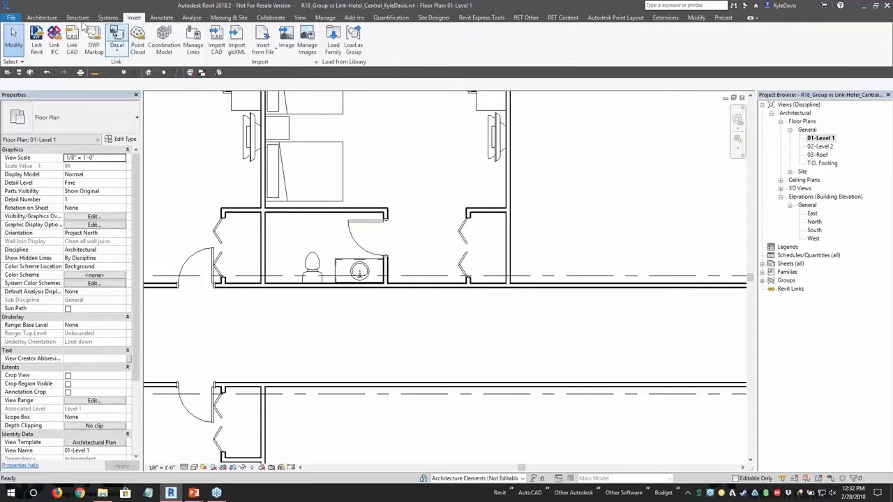
pyautogui.click(54, 21)
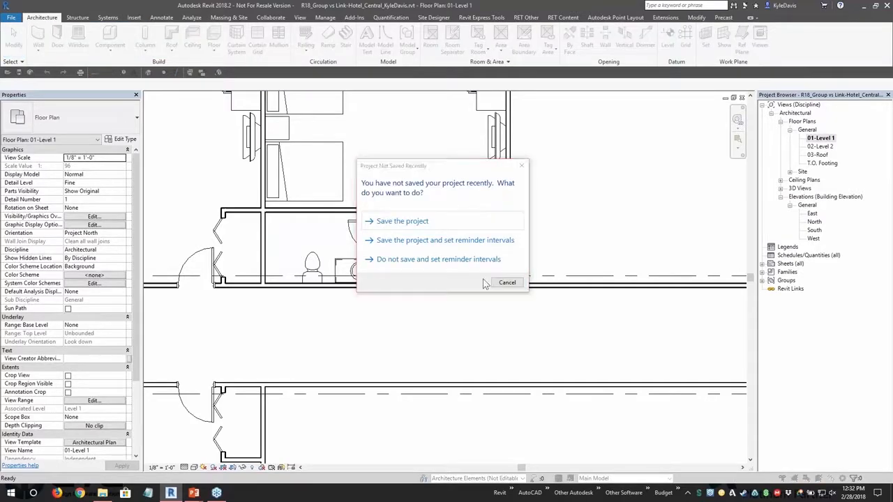
pyautogui.click(507, 283)
pyautogui.click(375, 39)
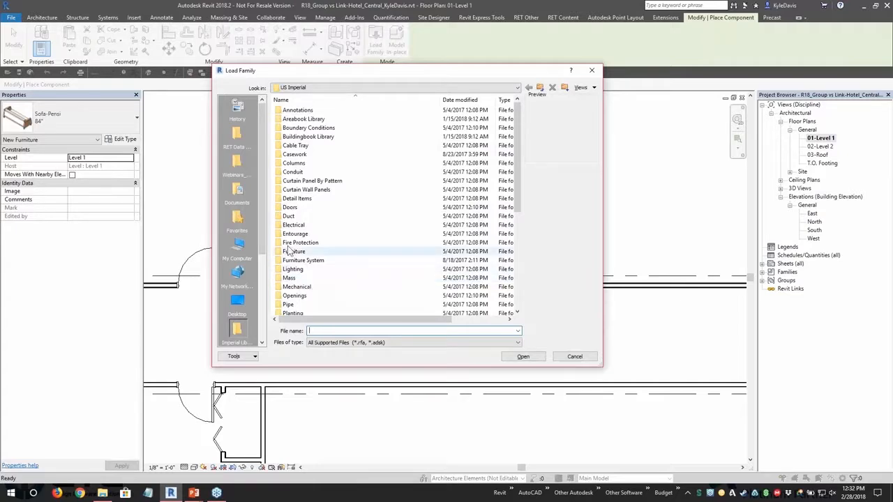
pyautogui.scroll(-3, 313, 285)
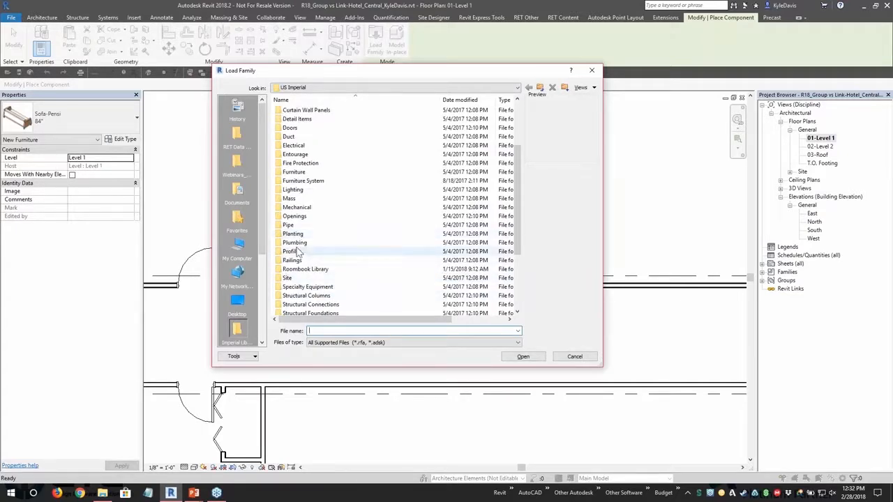
pyautogui.doubleClick(295, 242)
pyautogui.doubleClick(298, 110)
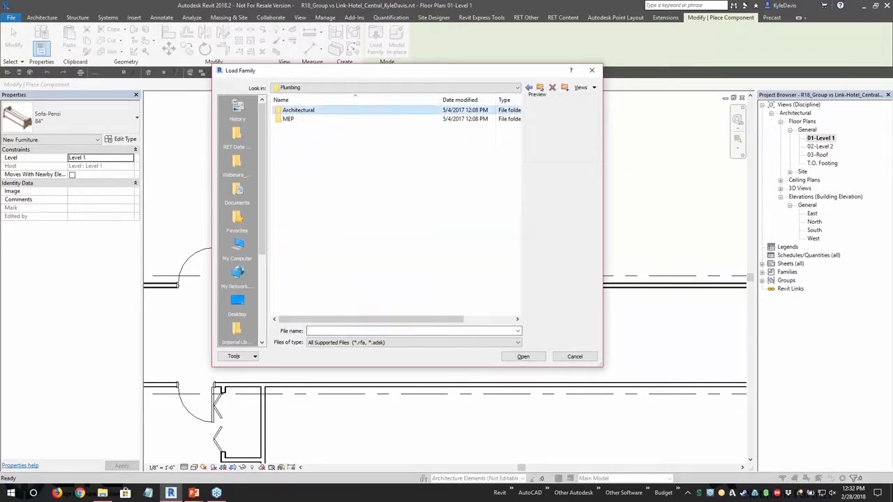
pyautogui.doubleClick(293, 118)
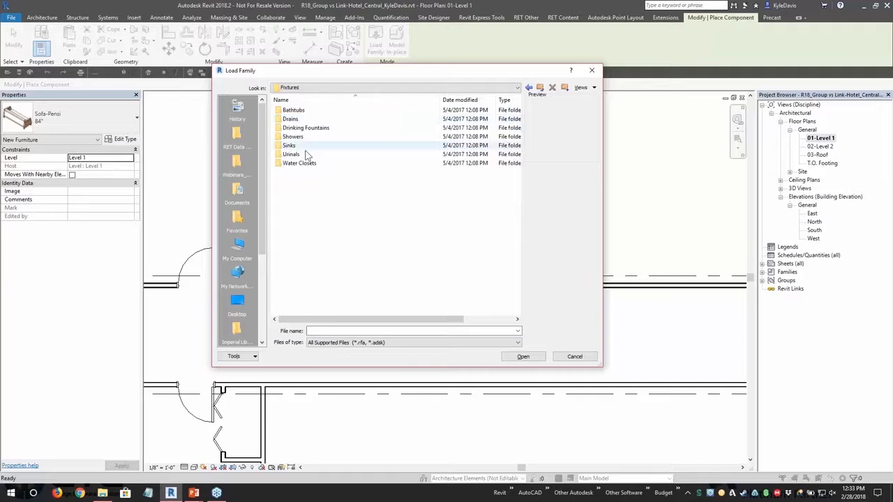
pyautogui.doubleClick(296, 110)
pyautogui.click(307, 137)
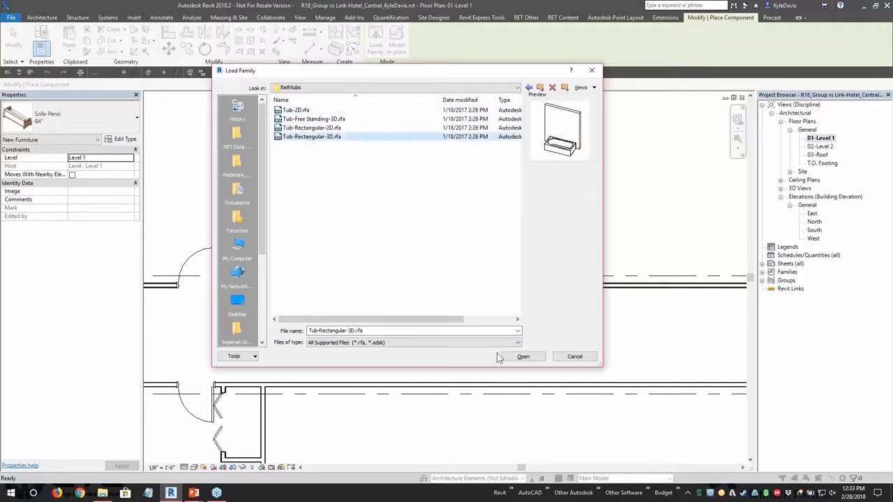
pyautogui.click(523, 356)
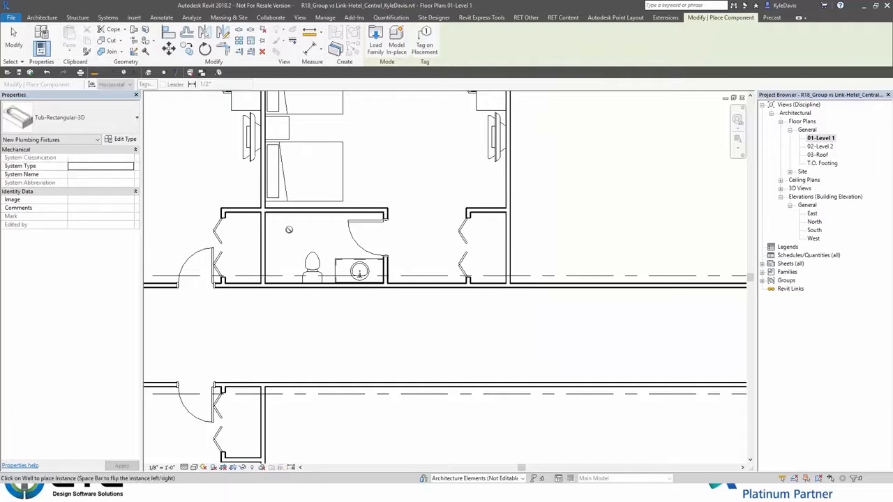
# Step: Edit the hosted object group, place the Tub-Rectangular-3D against the bathroom's west partition, and finish the group edit
pyautogui.press('Escape')
pyautogui.click(300, 213)
pyautogui.click(378, 39)
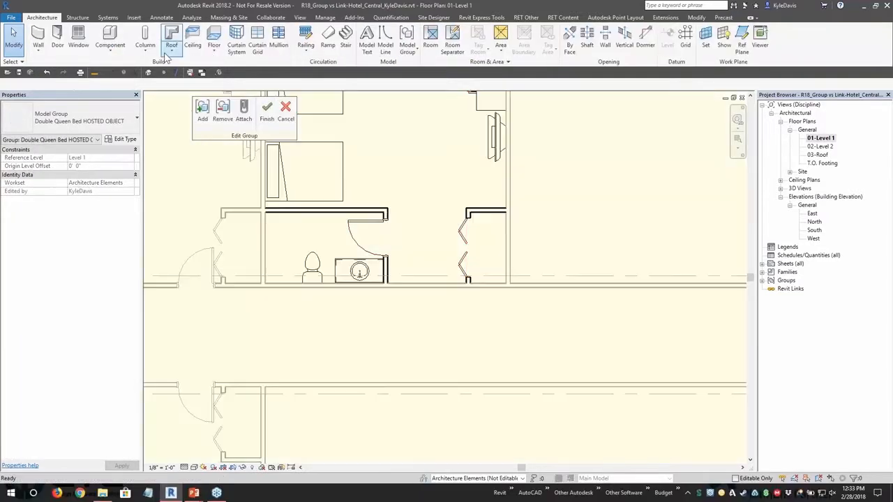
pyautogui.click(111, 38)
pyautogui.scroll(2, 273, 248)
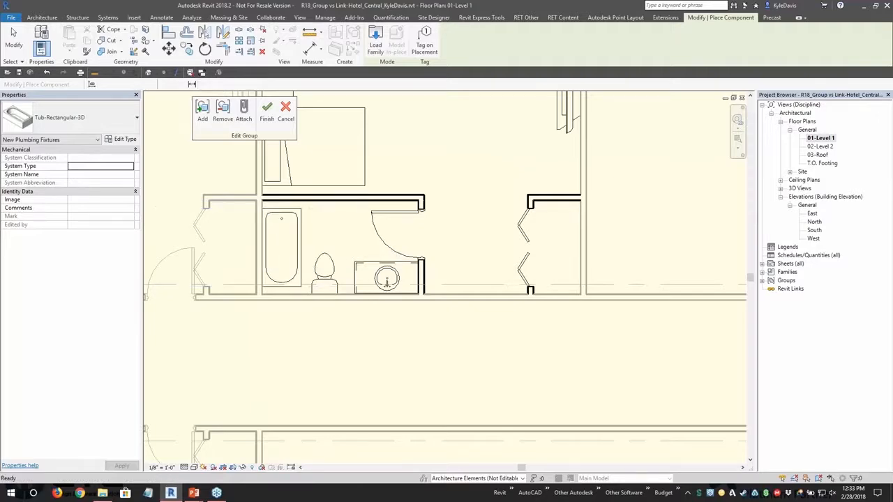
pyautogui.click(267, 111)
pyautogui.scroll(-2, 363, 257)
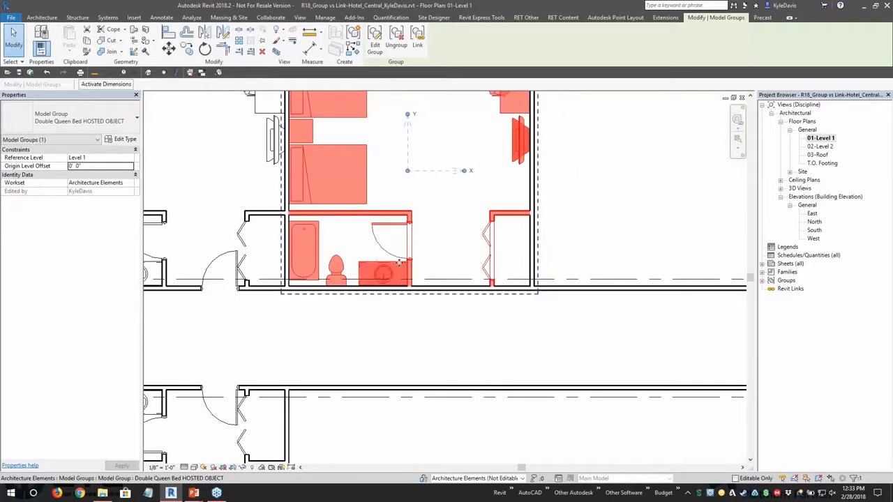
pyautogui.press('Escape')
# Step: Copy the Double Queen Bed HOSTED OBJECT group 20'-9" east, unconstrained, so its bathtub meets the existing partition
pyautogui.click(345, 241)
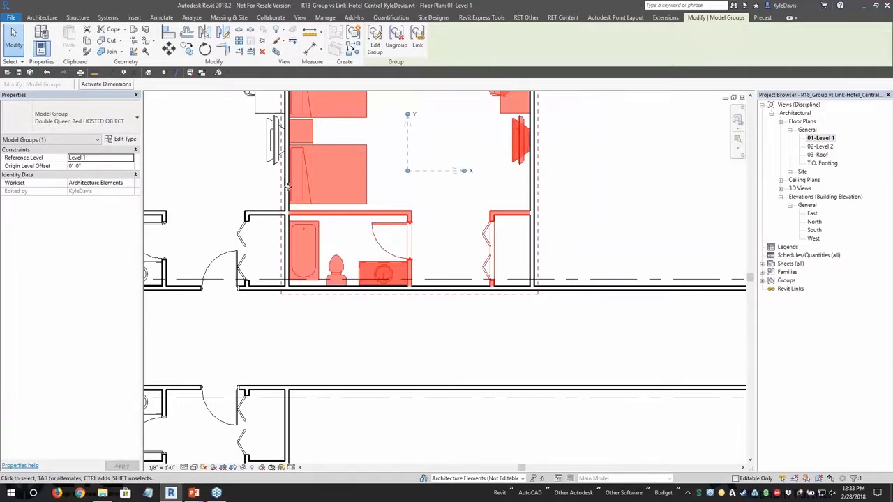
pyautogui.scroll(-2, 311, 179)
pyautogui.click(187, 50)
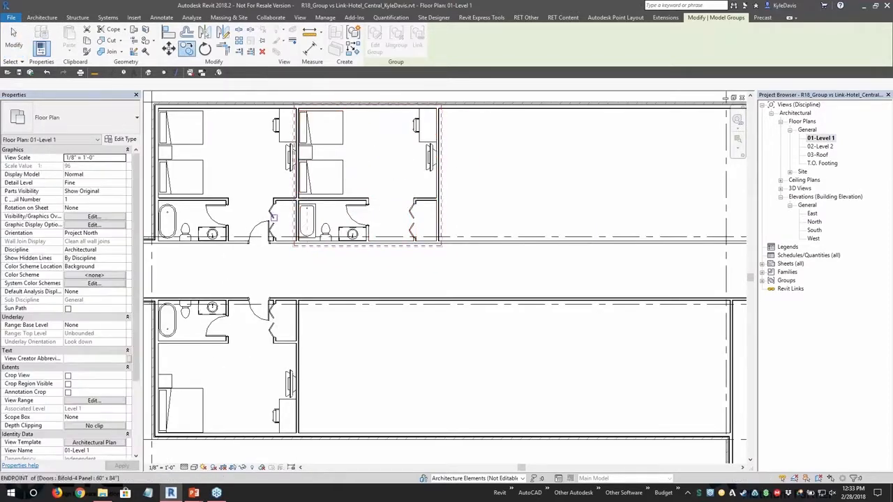
pyautogui.scroll(5, 311, 203)
pyautogui.scroll(2, 312, 198)
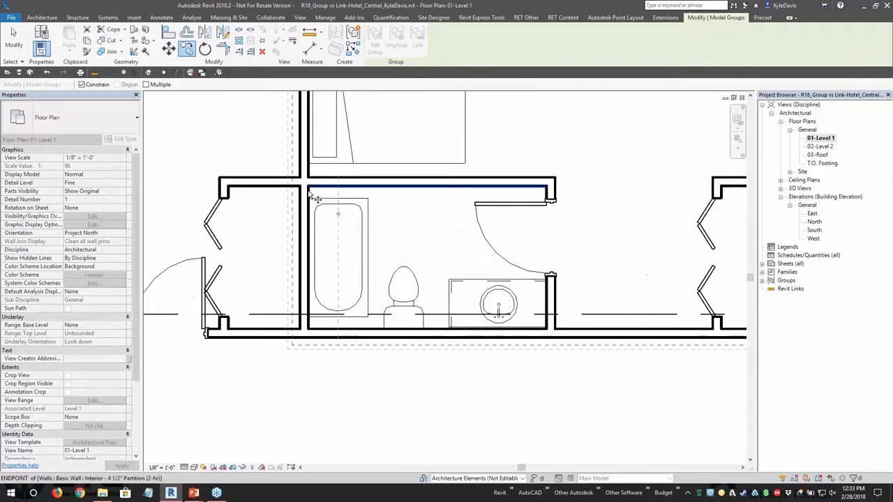
pyautogui.click(316, 197)
pyautogui.scroll(-2, 475, 201)
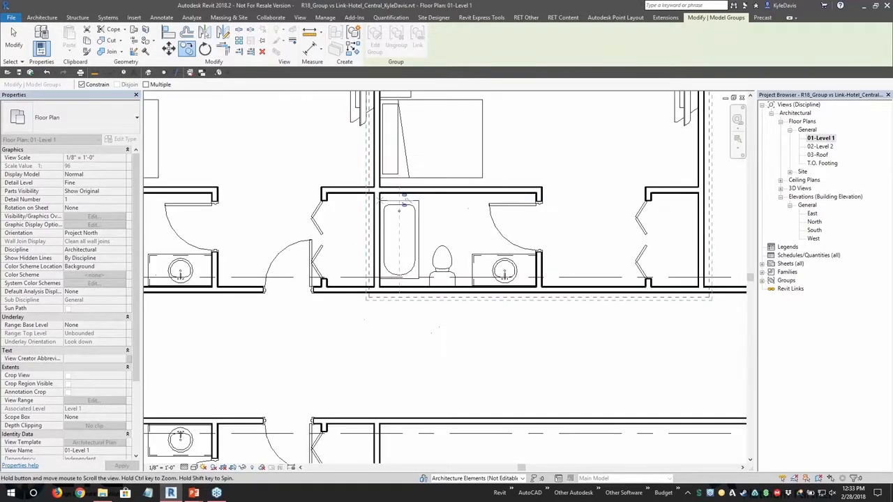
pyautogui.moveTo(475, 201); pyautogui.dragTo(282, 201, button='middle')
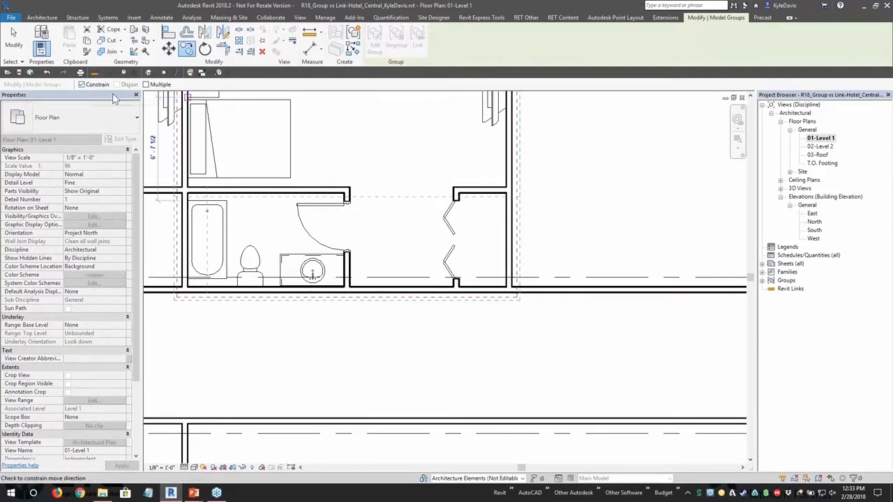
pyautogui.click(96, 86)
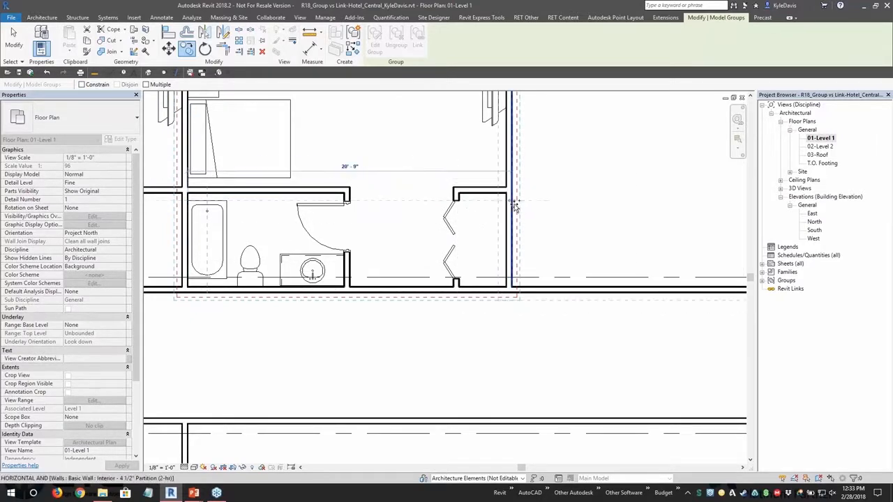
pyautogui.click(531, 215)
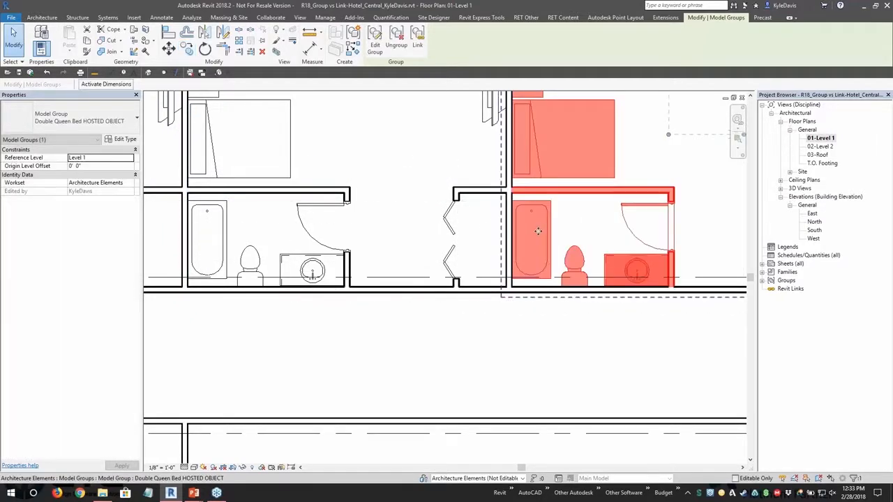
pyautogui.scroll(-2, 247, 237)
pyautogui.press('Escape')
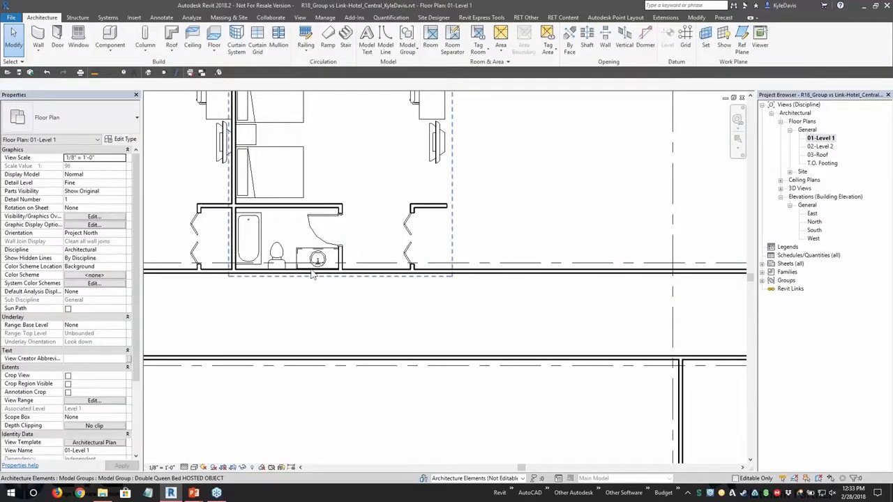
pyautogui.click(256, 214)
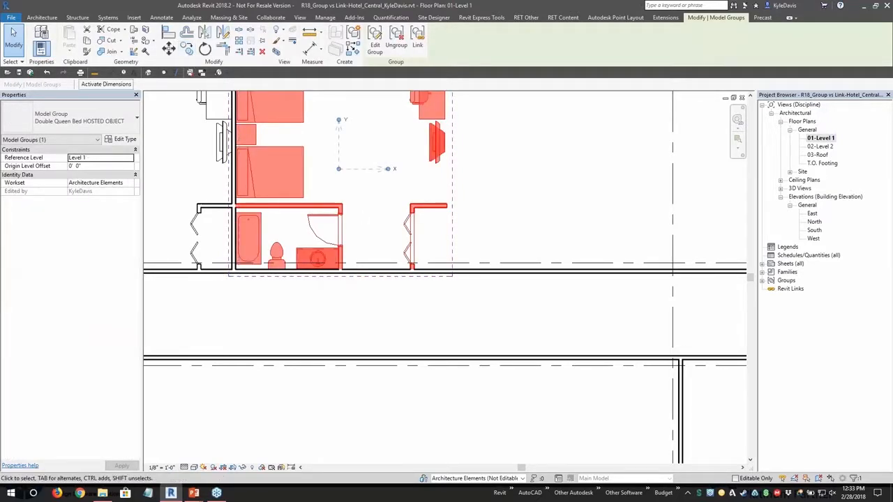
pyautogui.scroll(-2, 326, 168)
pyautogui.press('Escape')
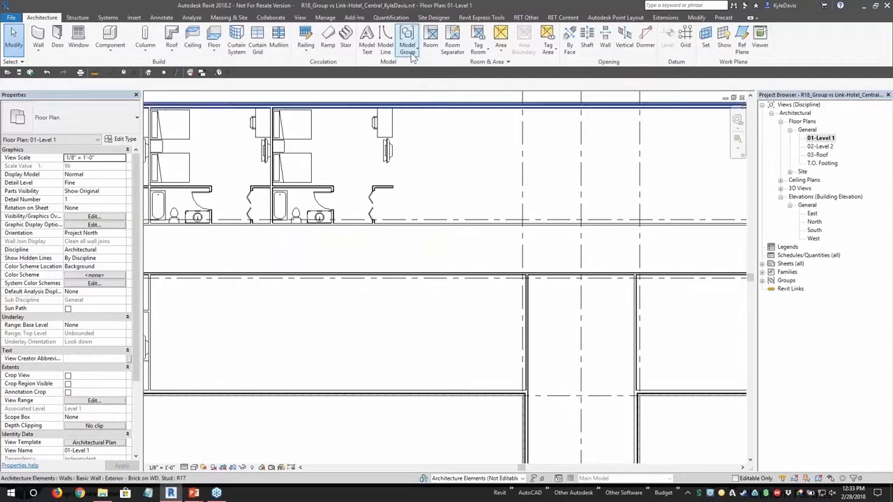
# Step: Place a Double Queen Bed HOSTED OBJECT group in the empty east wing north of the corridor, with no partition beside it
pyautogui.moveTo(614, 171); pyautogui.dragTo(394, 211, button='middle')
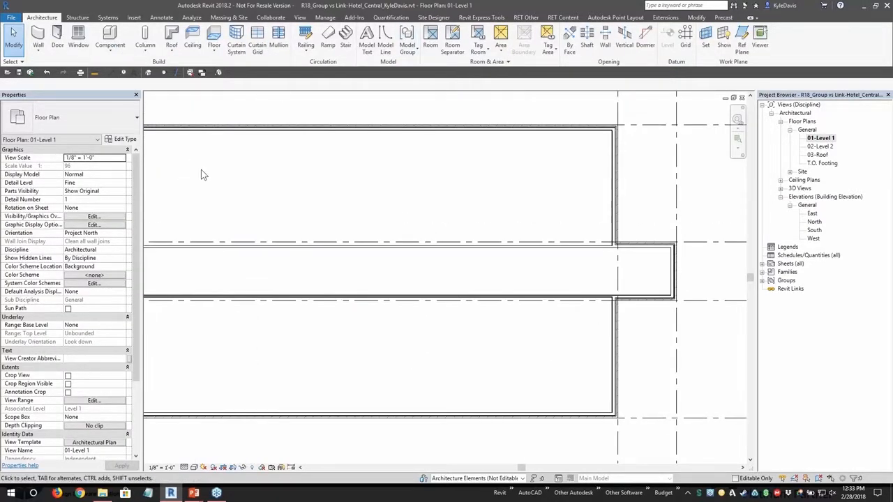
pyautogui.click(406, 49)
pyautogui.click(397, 107)
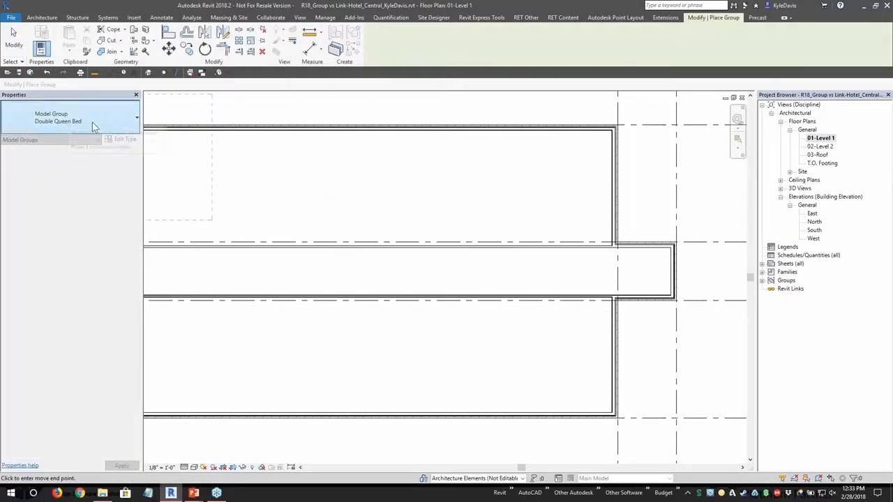
pyautogui.click(91, 120)
pyautogui.click(76, 173)
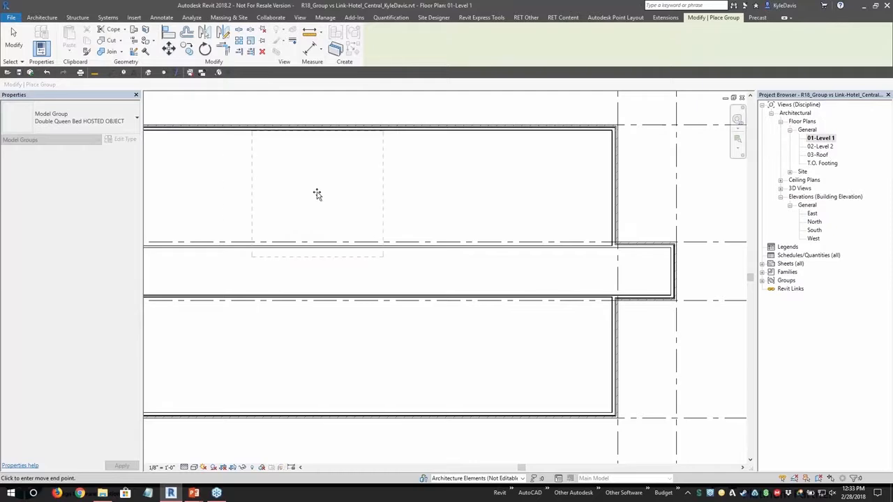
pyautogui.click(256, 244)
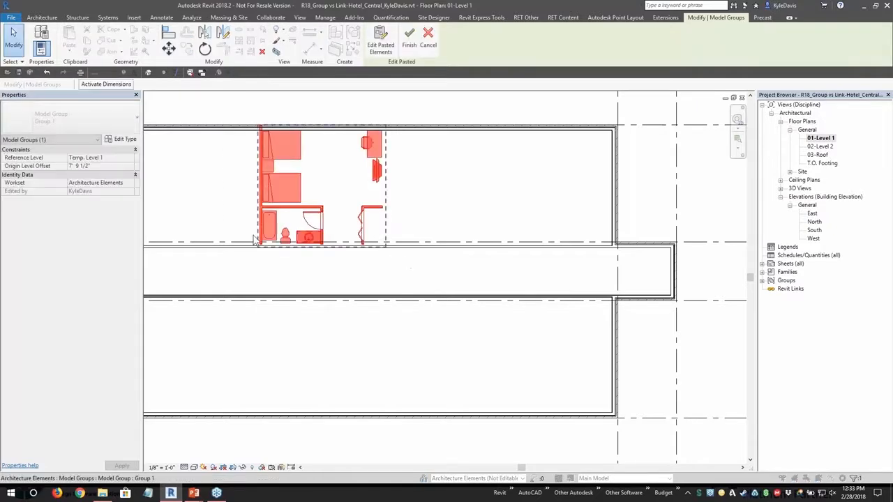
pyautogui.scroll(2, 255, 237)
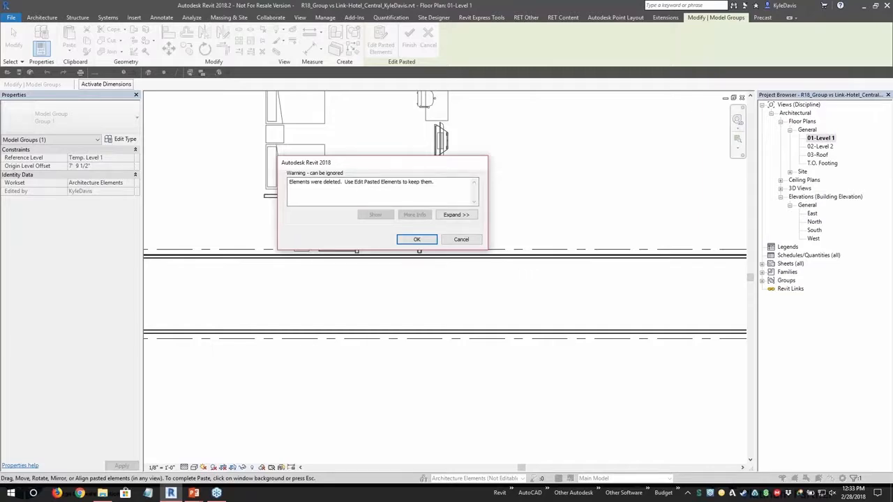
pyautogui.click(411, 243)
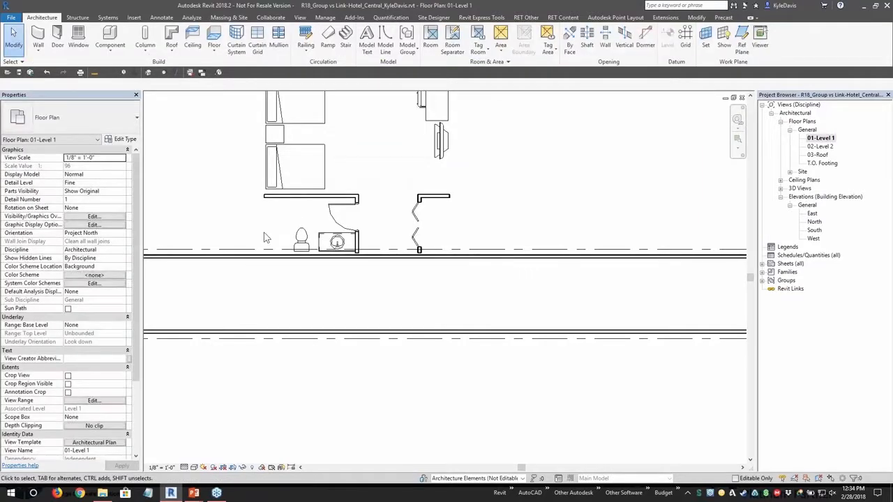
# Step: Move the newly placed group so the lower end of its bathroom wall meets the corridor wall
pyautogui.click(277, 228)
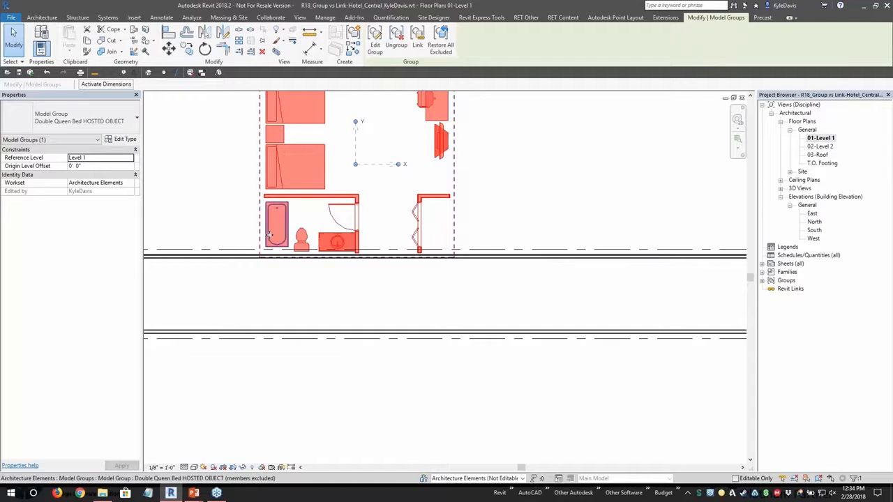
pyautogui.scroll(2, 268, 224)
pyautogui.click(168, 47)
pyautogui.scroll(3, 403, 278)
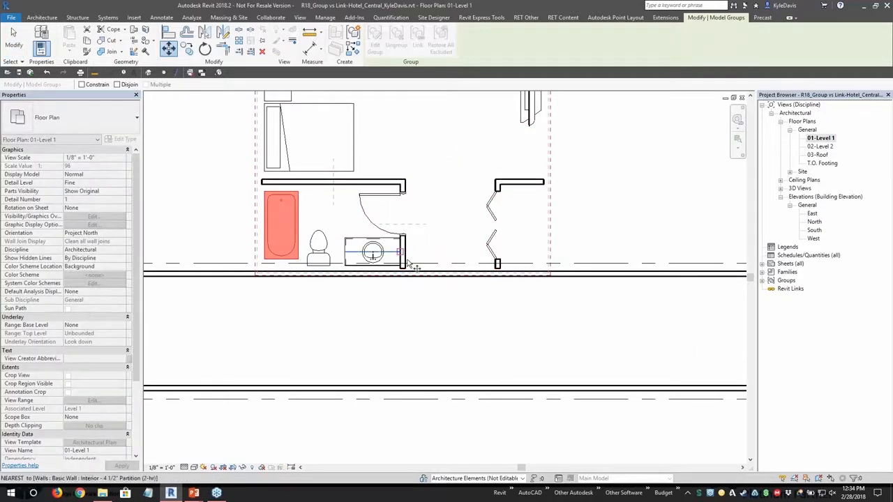
pyautogui.click(398, 283)
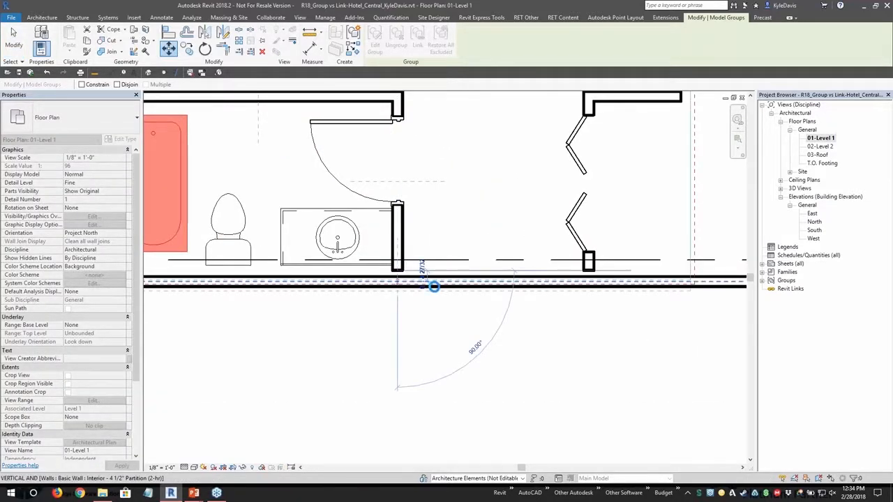
pyautogui.scroll(-2, 434, 288)
pyautogui.moveTo(574, 212); pyautogui.dragTo(504, 269, button='middle')
pyautogui.scroll(-1, 504, 270)
pyautogui.click(486, 251)
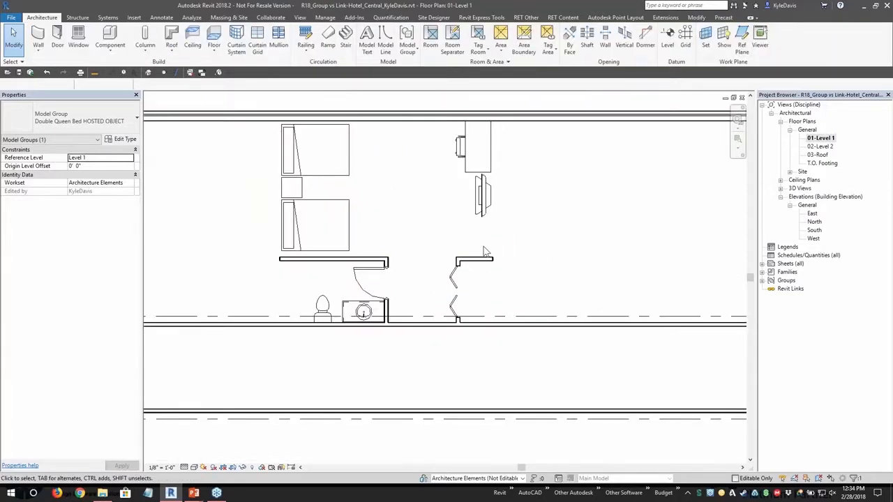
# Step: Select the repositioned group to examine its excluded bathtub, and return to the rooms further west
pyautogui.click(299, 271)
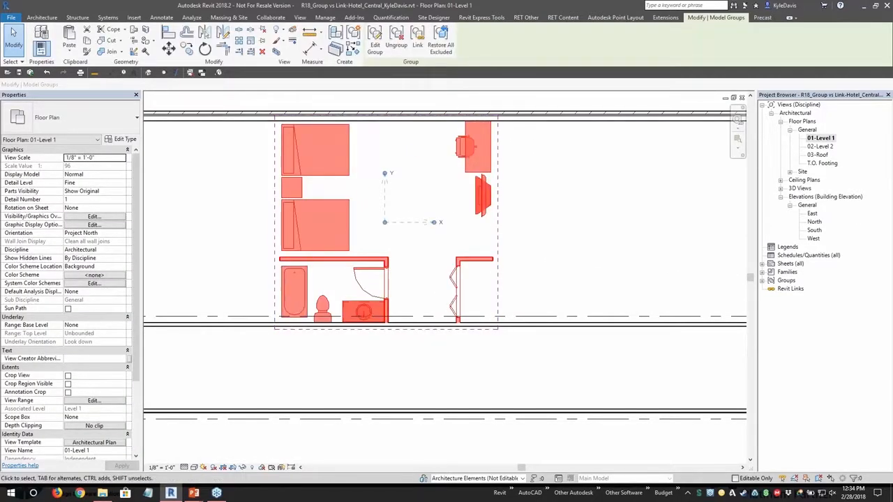
pyautogui.moveTo(267, 282); pyautogui.dragTo(403, 279, button='middle')
pyautogui.click(349, 283)
pyautogui.scroll(-2, 313, 286)
pyautogui.moveTo(237, 285); pyautogui.dragTo(449, 269, button='middle')
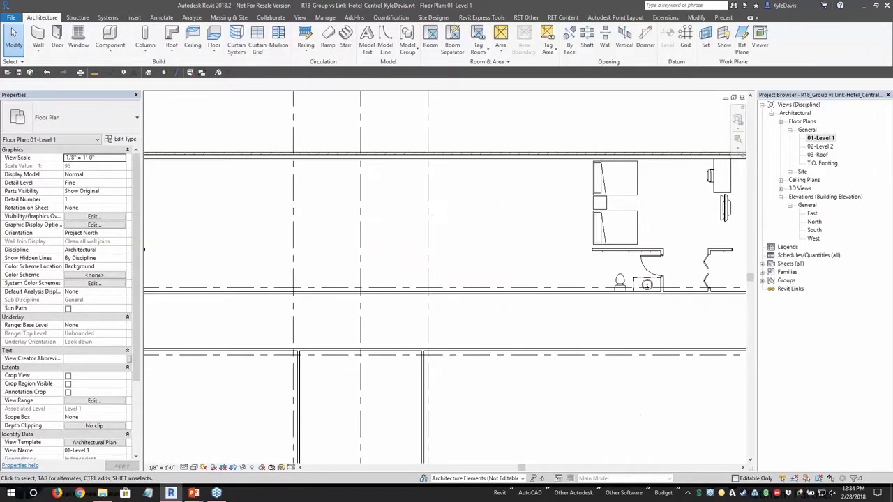
# Step: Draw an Interior - 4 1/2" Partition (2-hr) wall matching the western one, from the excluded bathtub's lower west corner north to the exterior wall
pyautogui.moveTo(178, 258); pyautogui.dragTo(341, 257, button='middle')
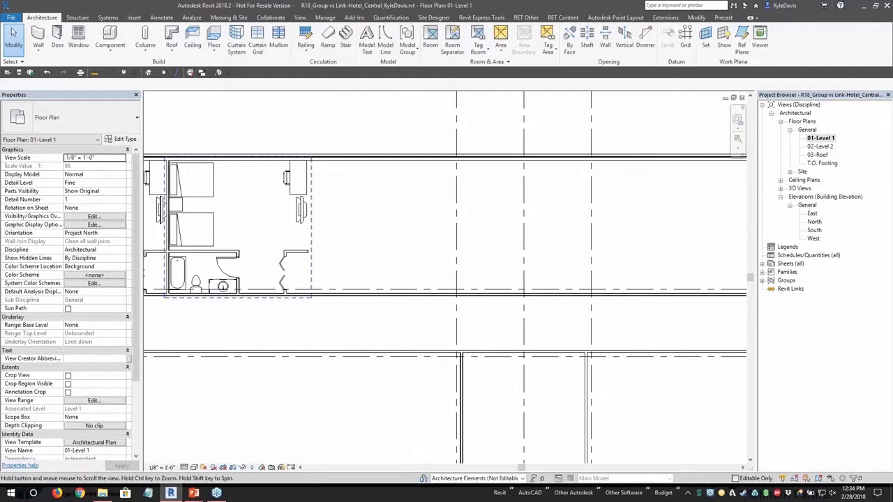
pyautogui.click(167, 235)
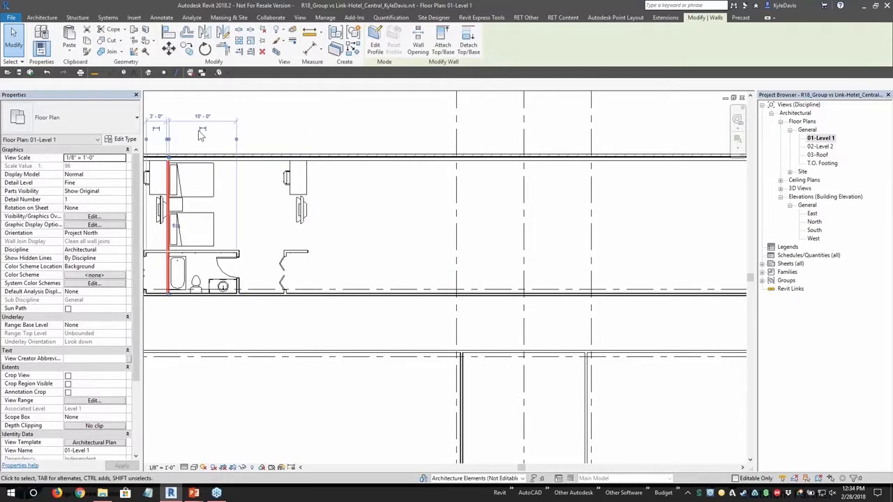
pyautogui.click(353, 52)
pyautogui.moveTo(548, 169); pyautogui.dragTo(153, 183, button='middle')
pyautogui.scroll(2, 364, 295)
pyautogui.scroll(1, 359, 316)
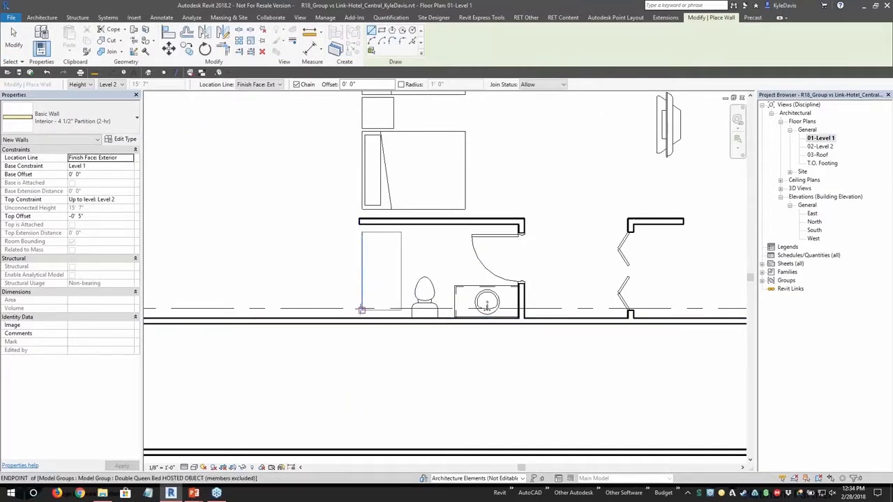
pyautogui.click(361, 309)
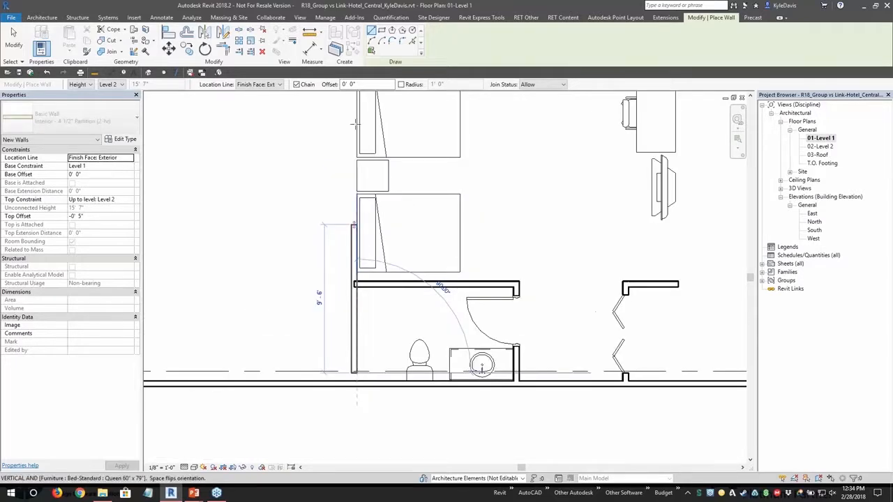
pyautogui.moveTo(354, 123); pyautogui.dragTo(358, 189, button='middle')
pyautogui.click(355, 138)
pyautogui.press('Escape')
pyautogui.press('Escape')
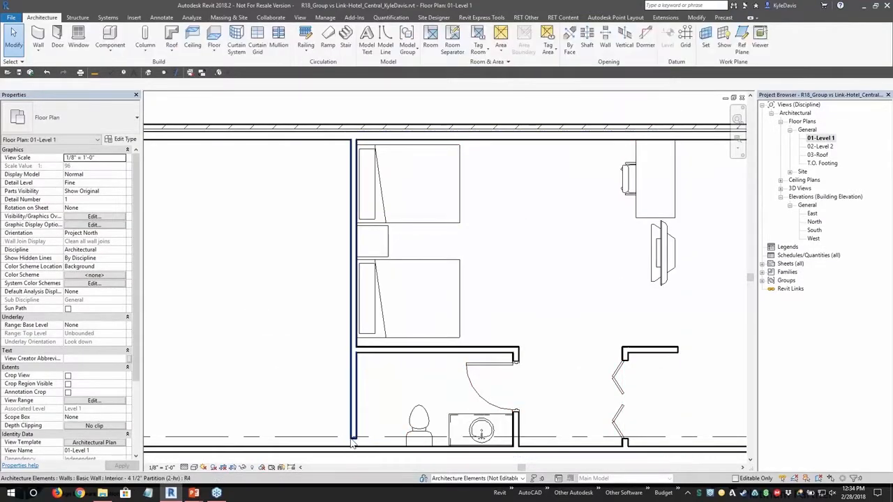
# Step: Extend the new partition's south end down to the corridor wall
pyautogui.click(352, 440)
pyautogui.moveTo(354, 439); pyautogui.dragTo(357, 450)
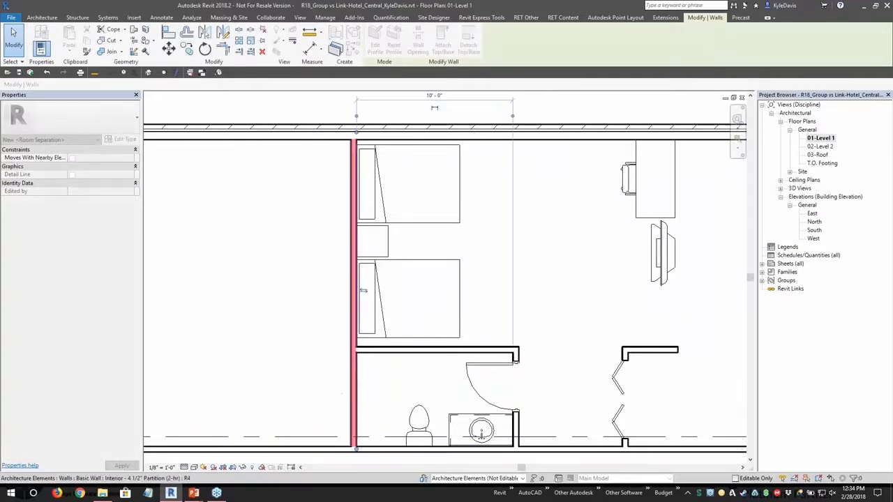
pyautogui.press('Escape')
# Step: Restore all excluded elements of the Double Queen Bed HOSTED OBJECT group beside the new partition
pyautogui.moveTo(399, 389); pyautogui.dragTo(365, 336, button='middle')
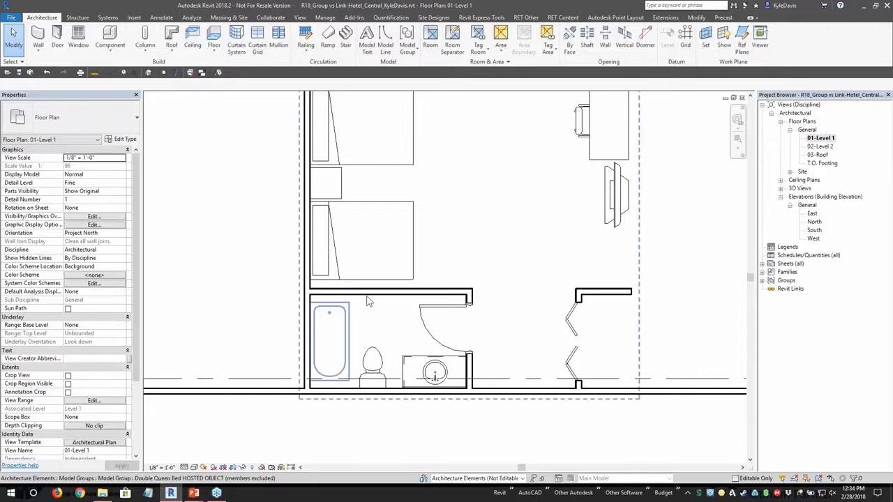
pyautogui.click(370, 316)
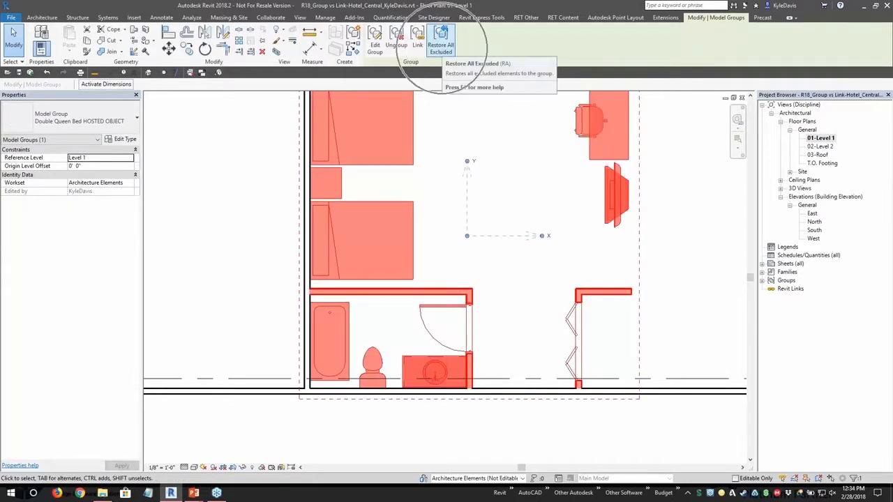
pyautogui.click(440, 43)
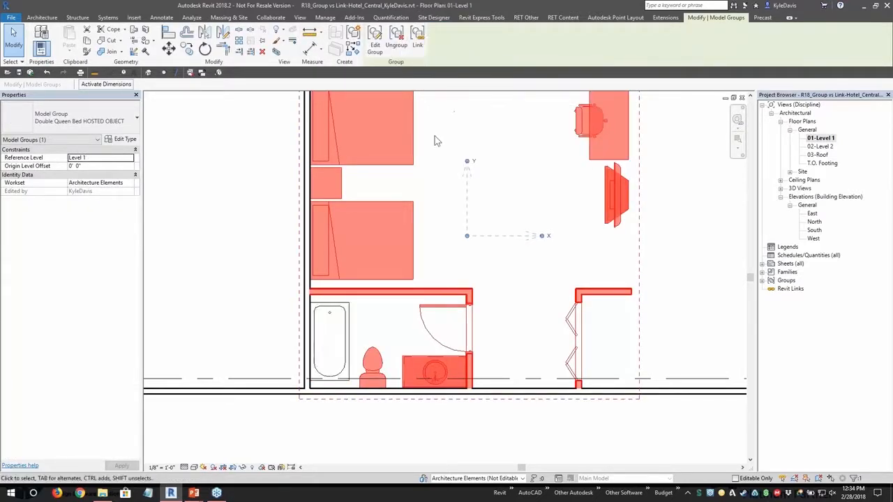
pyautogui.press('Escape')
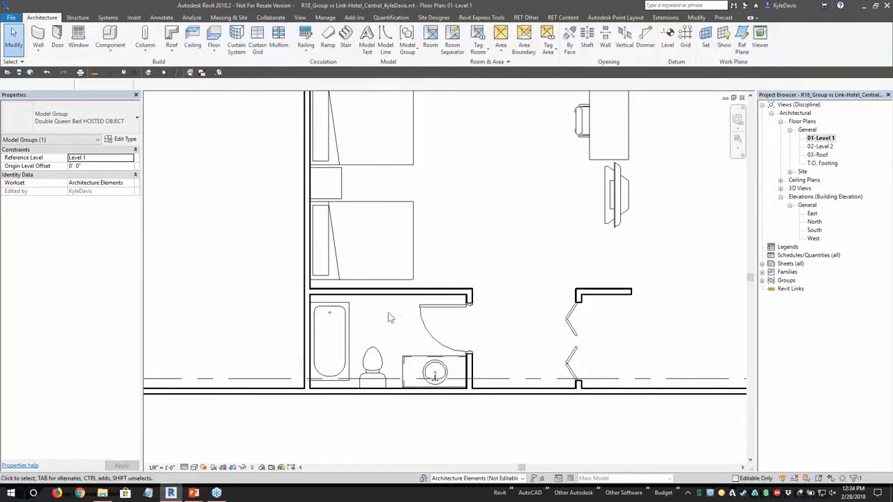
# Step: Select the east wing's Double Queen Bed HOSTED OBJECT group again to check whether its bathtub is included, then clear the selection
pyautogui.click(352, 299)
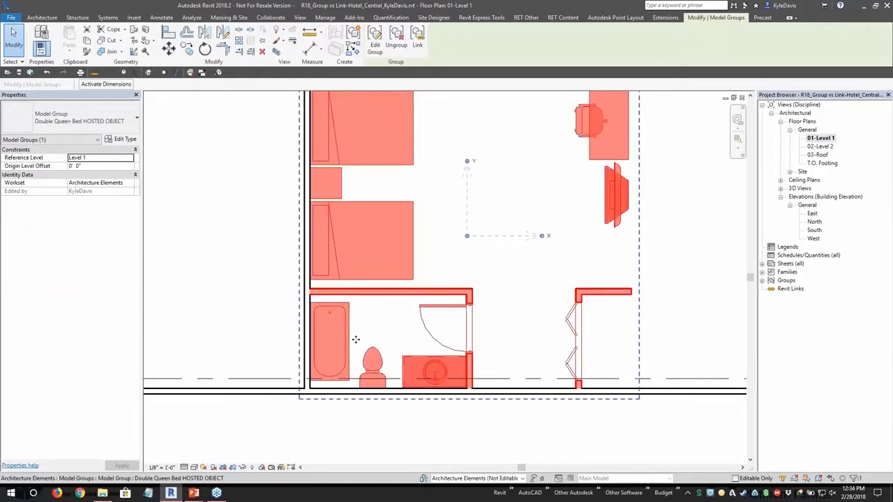
pyautogui.scroll(-2, 312, 322)
pyautogui.press('Escape')
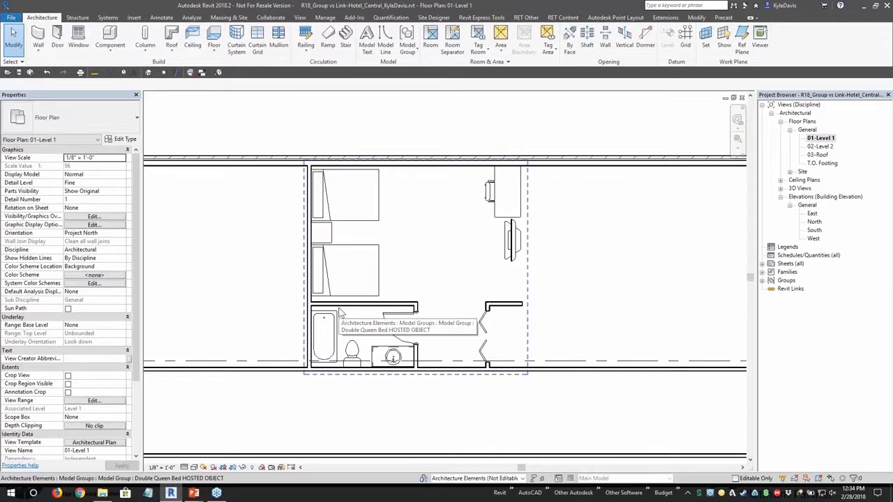